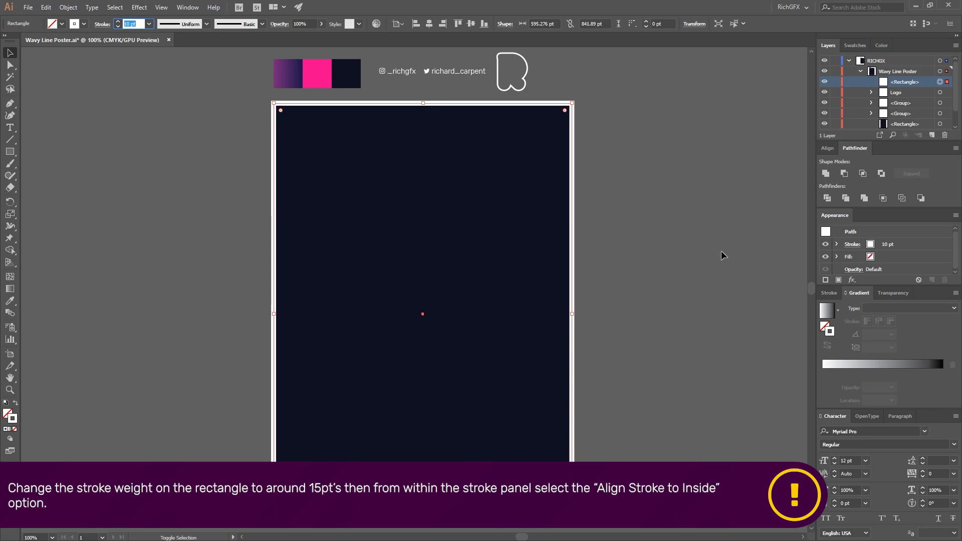
# Set the white border rectangle's stroke weight to 15 pt and align its stroke to the inside
pyautogui.press('Up')
pyautogui.press('Up')
pyautogui.press('Up')
pyautogui.press('Up')
pyautogui.press('Up')
pyautogui.press('Up')
pyautogui.press('Up')
pyautogui.press('Down')
pyautogui.press('Down')
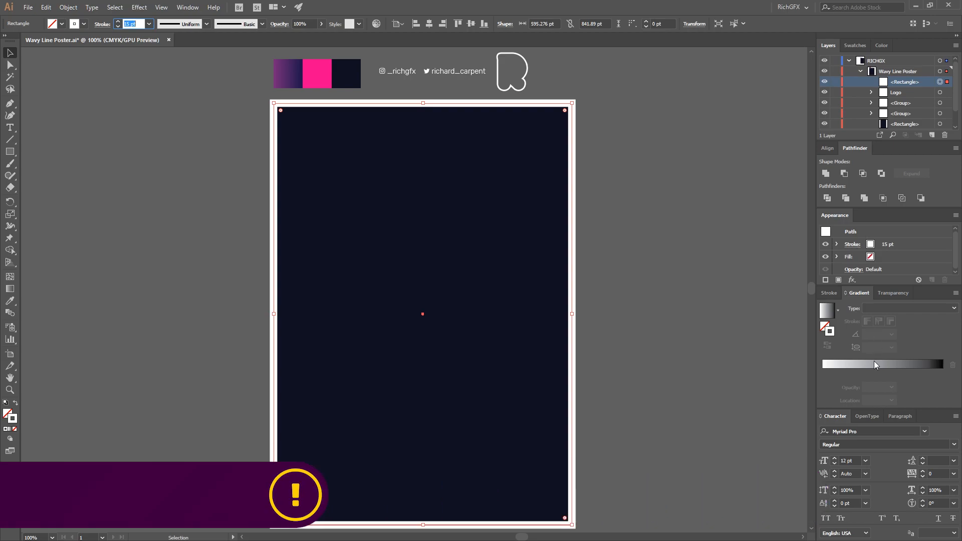
pyautogui.click(832, 294)
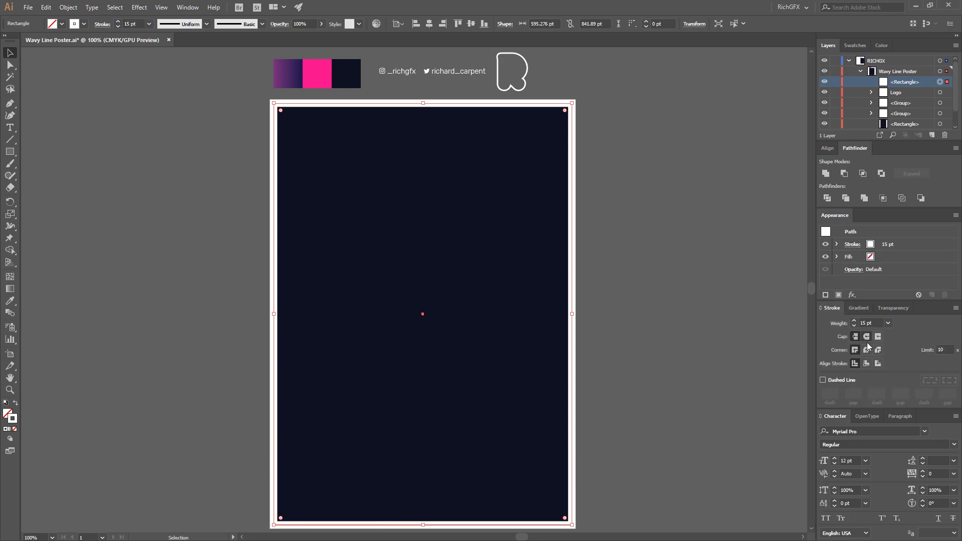
pyautogui.click(867, 364)
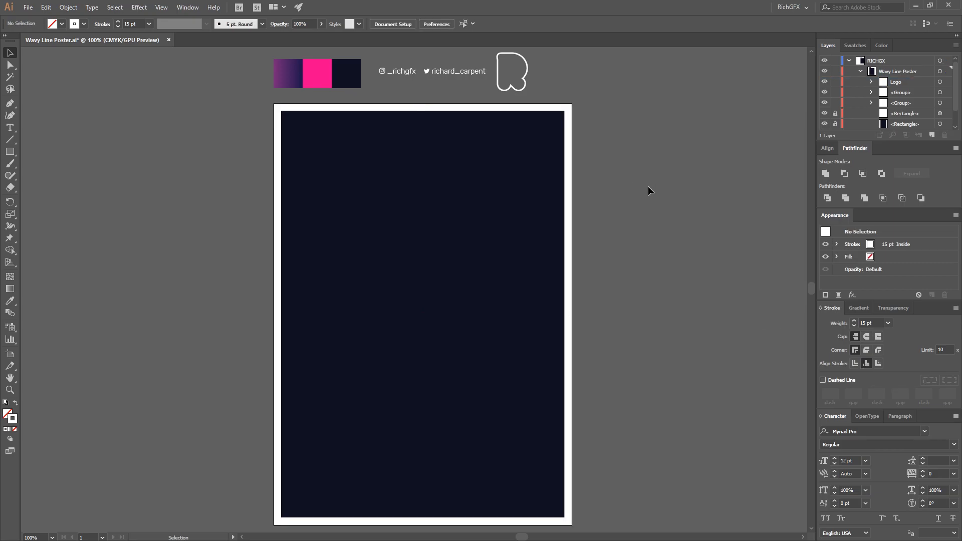
# Draw a horizontal line about 641 pt long across the upper part of the poster, extending slightly past both sides of the artboard
pyautogui.moveTo(630, 201); pyautogui.dragTo(661, 202)
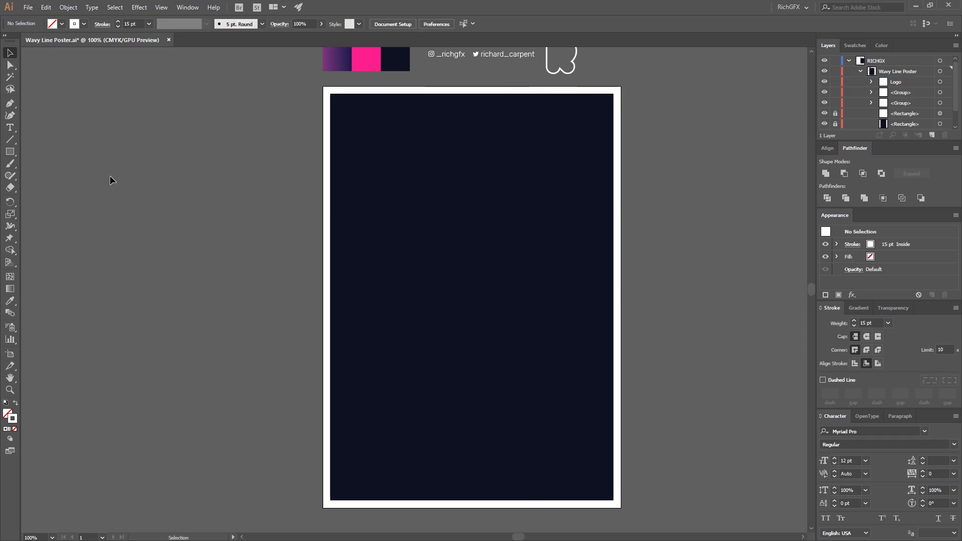
pyautogui.click(11, 143)
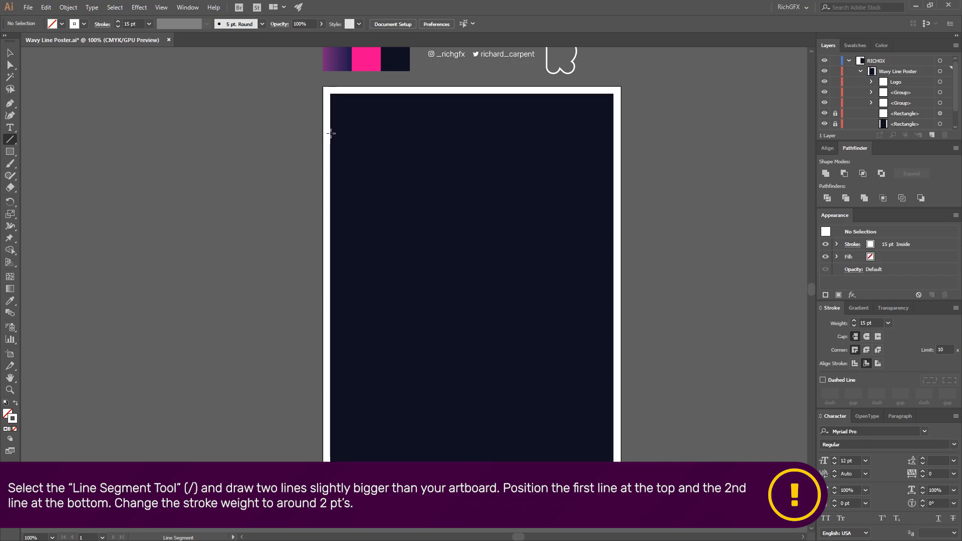
pyautogui.moveTo(311, 148); pyautogui.dragTo(632, 149)
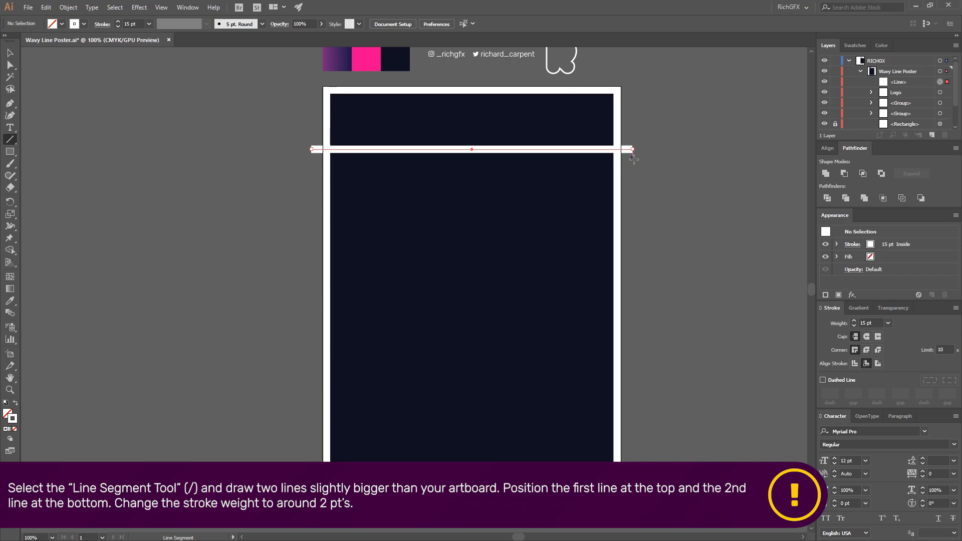
# Give the line a red stroke with a weight of 2 pt
pyautogui.click(84, 24)
pyautogui.click(34, 41)
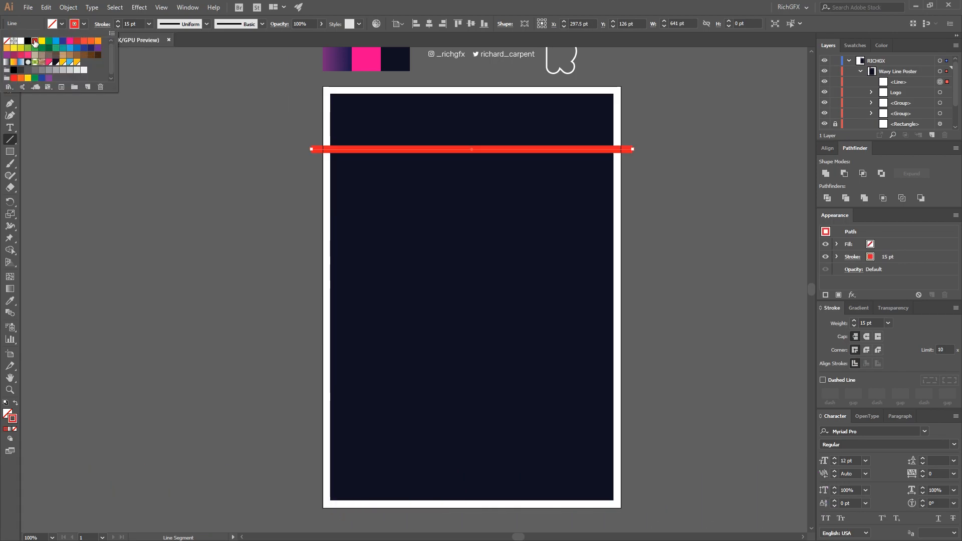
pyautogui.click(131, 23)
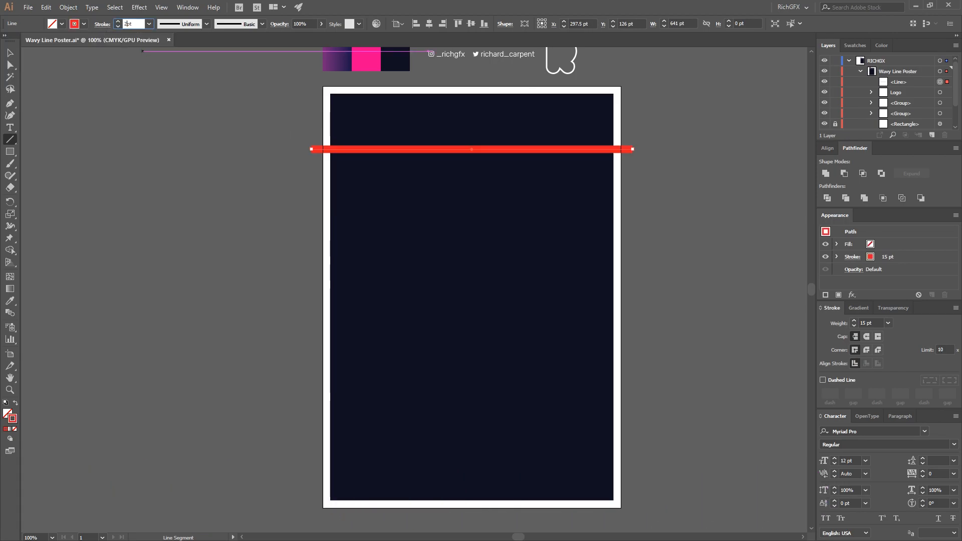
pyautogui.write('2')
pyautogui.press('Return')
pyautogui.press('v')
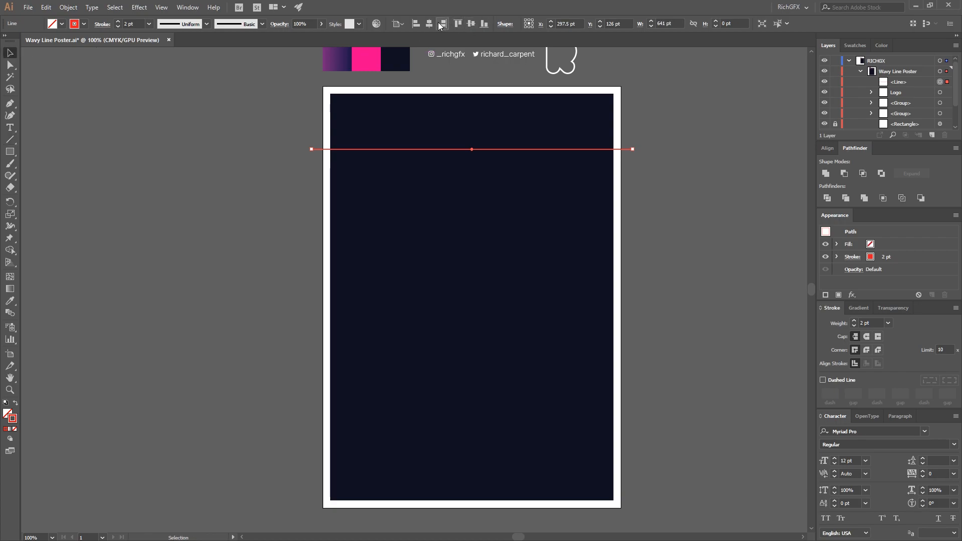
# Place the red line and a copy of it along the artboard's top and bottom edges, and blend the two lines
pyautogui.click(720, 208)
pyautogui.moveTo(571, 149); pyautogui.dragTo(562, 509)
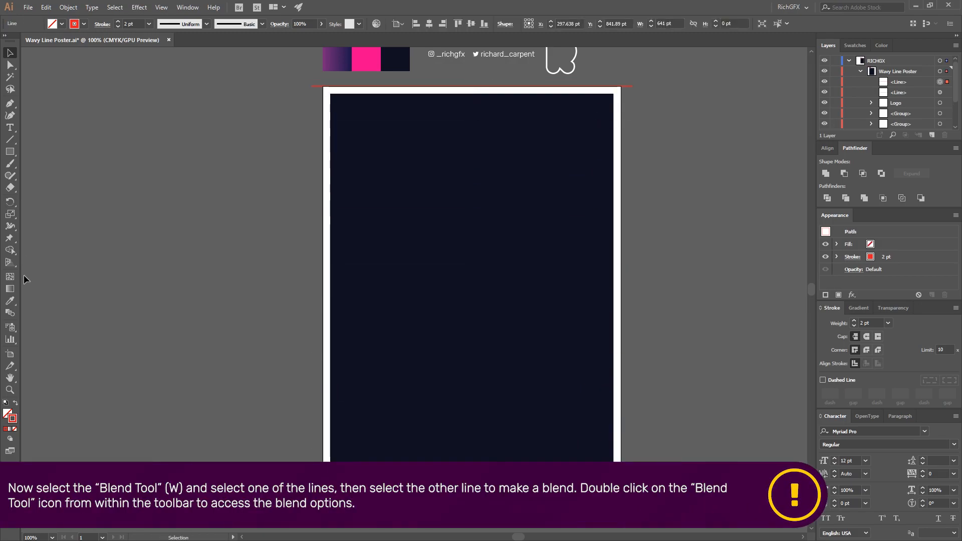
pyautogui.click(10, 312)
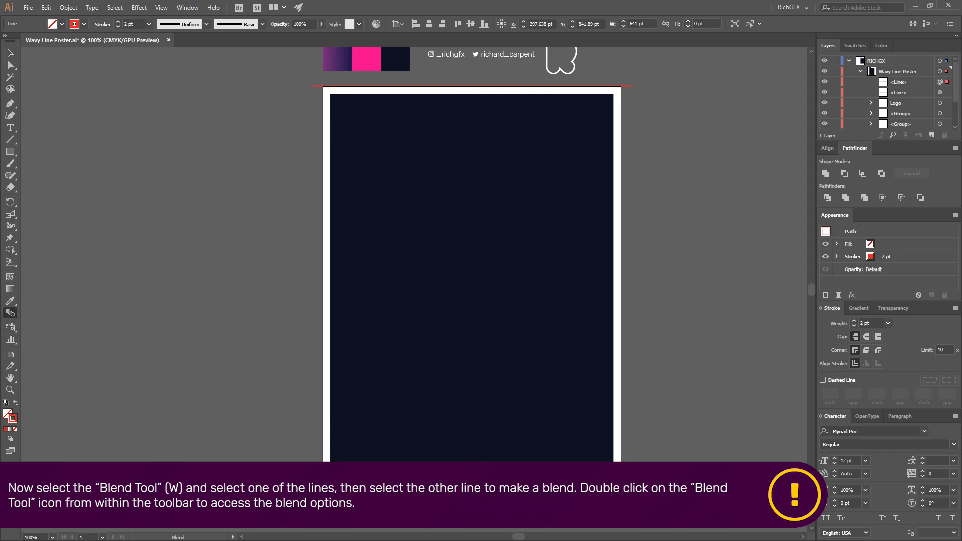
pyautogui.click(311, 508)
# Set the blend's spacing to Specified Steps with 100 steps, with the preview enabled
pyautogui.doubleClick(10, 313)
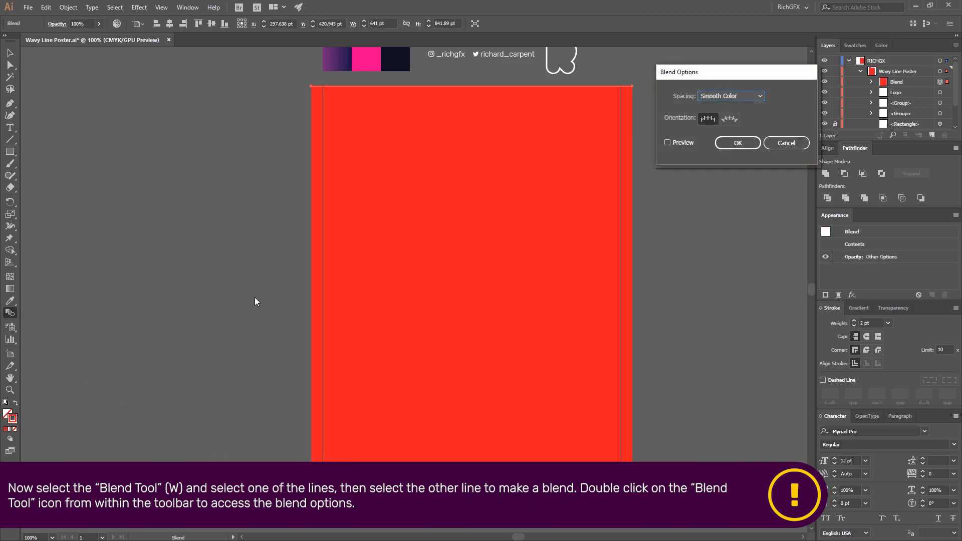
pyautogui.click(672, 143)
pyautogui.click(731, 95)
pyautogui.click(731, 110)
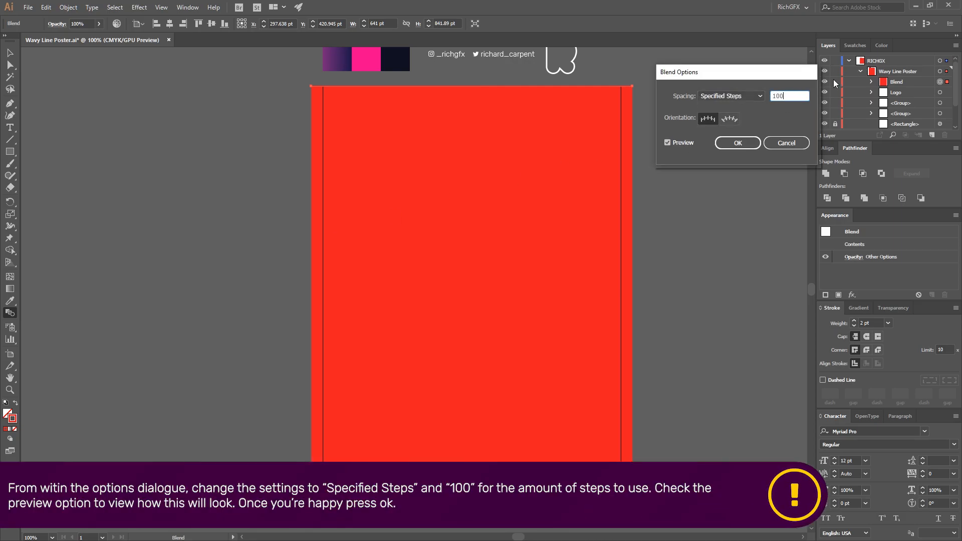
pyautogui.press('Tab')
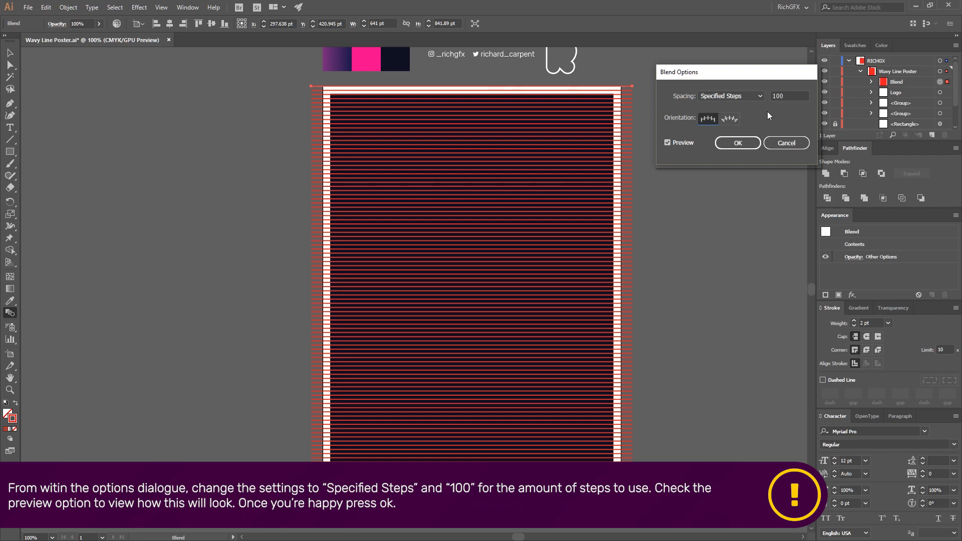
pyautogui.click(736, 143)
# Apply an envelope distort mesh with 6 rows and 6 columns to the line blend
pyautogui.click(67, 9)
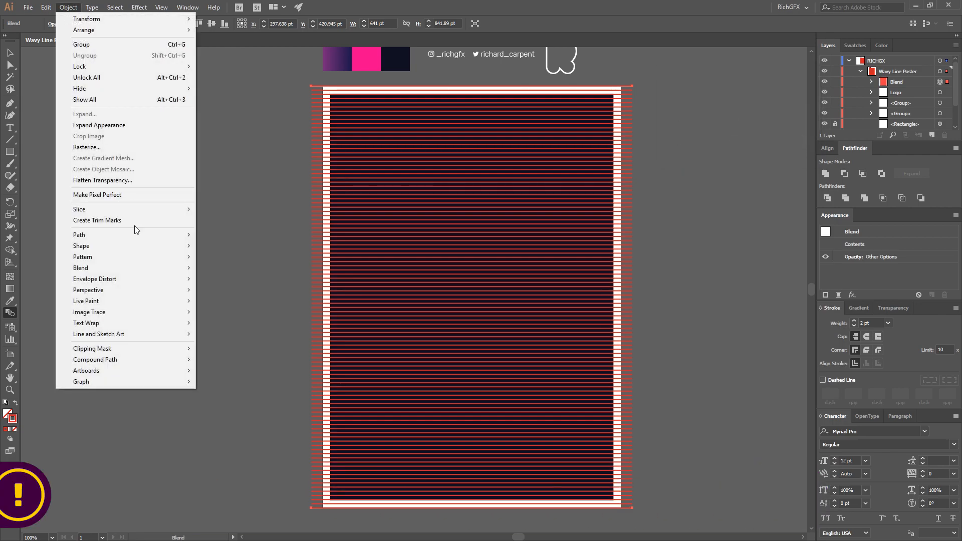
pyautogui.moveTo(128, 275)
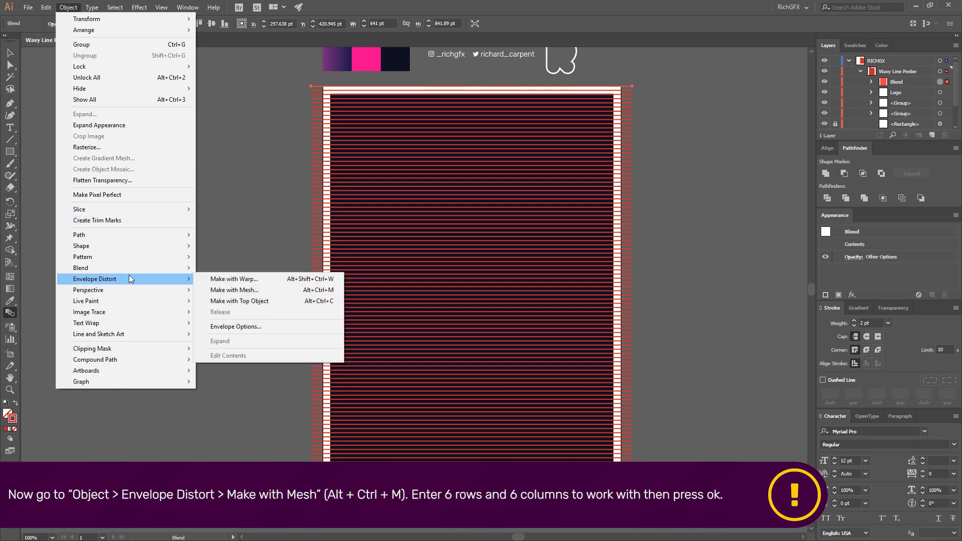
pyautogui.click(288, 291)
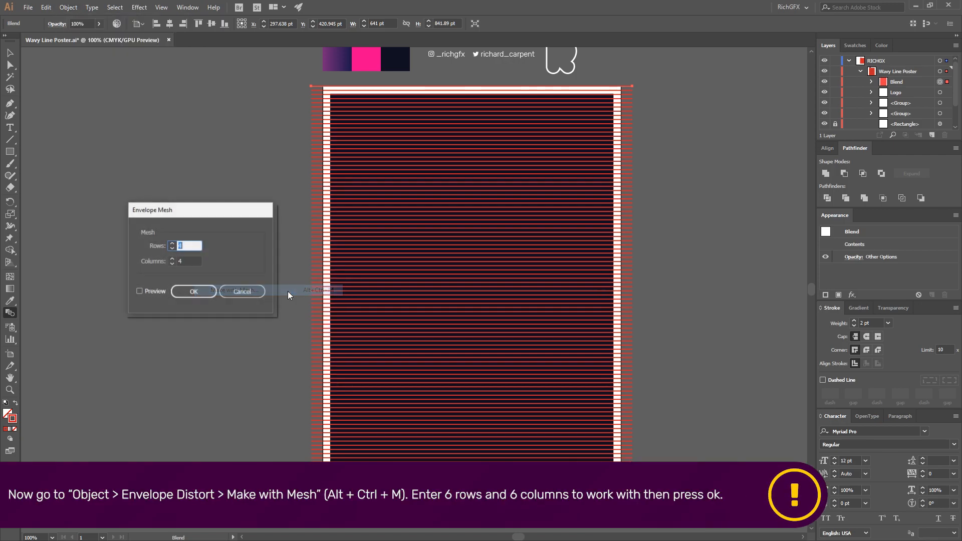
pyautogui.write('6')
pyautogui.press('Tab')
pyautogui.write('6')
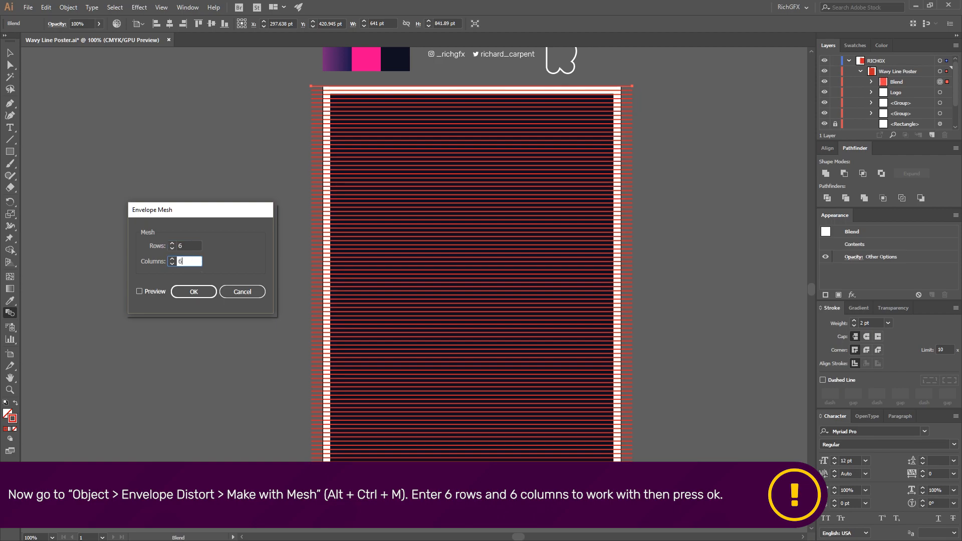
pyautogui.click(155, 291)
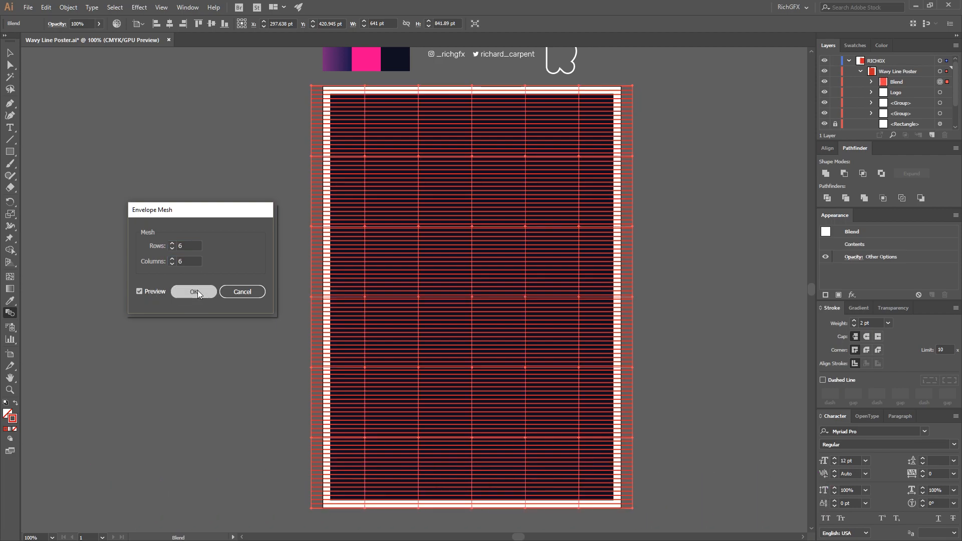
pyautogui.click(193, 291)
# Raise mesh points with the Direct Selection tool to form a low hump at the poster's lower left and a tall peak at its lower right
pyautogui.click(10, 65)
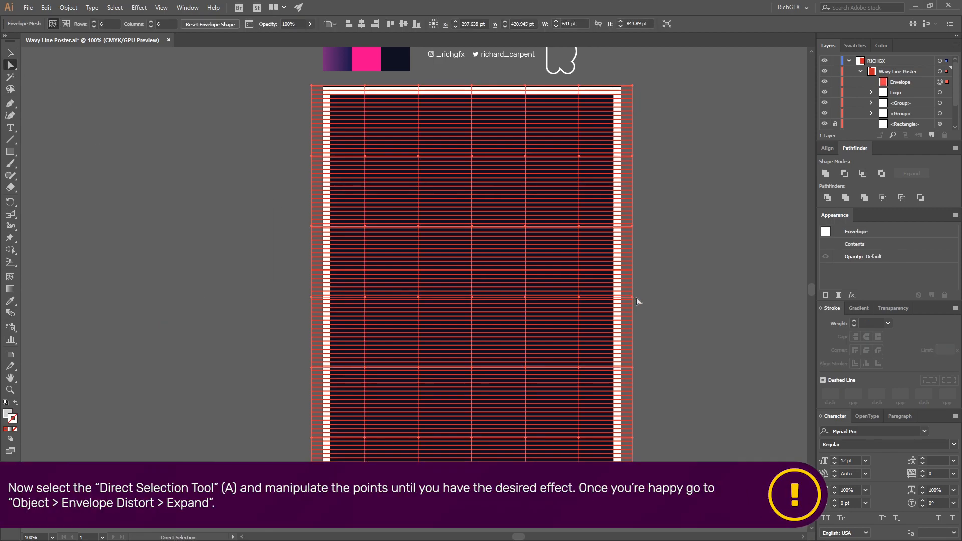
pyautogui.click(654, 324)
pyautogui.click(537, 370)
pyautogui.moveTo(418, 508); pyautogui.dragTo(419, 486)
pyautogui.click(529, 502)
pyautogui.click(525, 508)
pyautogui.moveTo(523, 506); pyautogui.dragTo(525, 402)
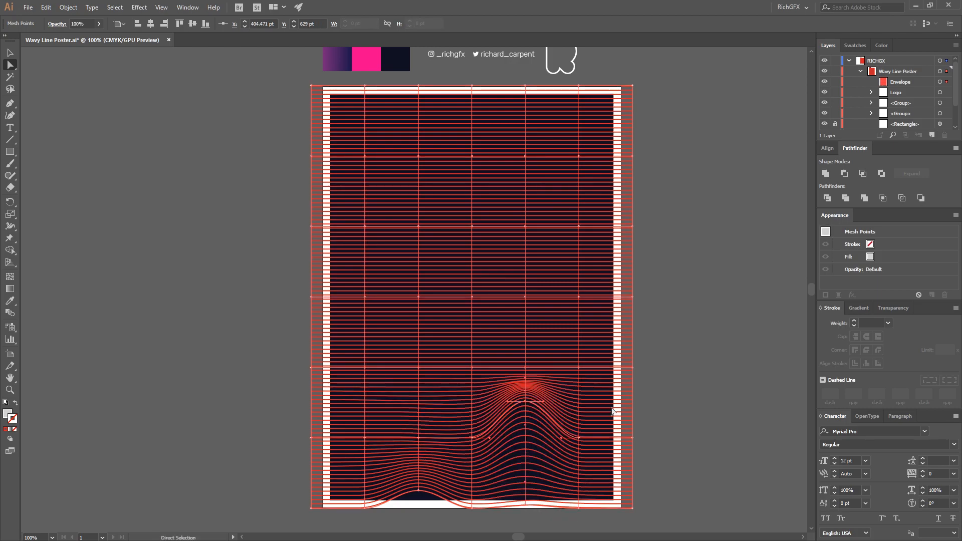
# Raise and lower mesh points in the middle and upper rows, and pull one top-edge point down on the right, to form more waves
pyautogui.moveTo(418, 367); pyautogui.dragTo(419, 354)
pyautogui.moveTo(529, 160); pyautogui.dragTo(525, 176)
pyautogui.moveTo(419, 227); pyautogui.dragTo(419, 238)
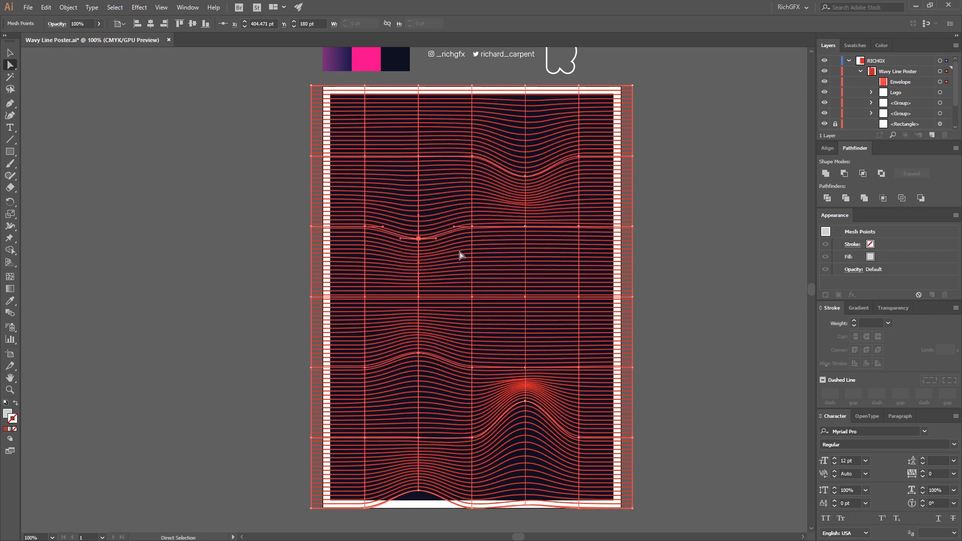
pyautogui.moveTo(526, 297); pyautogui.dragTo(531, 264)
pyautogui.moveTo(579, 85); pyautogui.dragTo(577, 102)
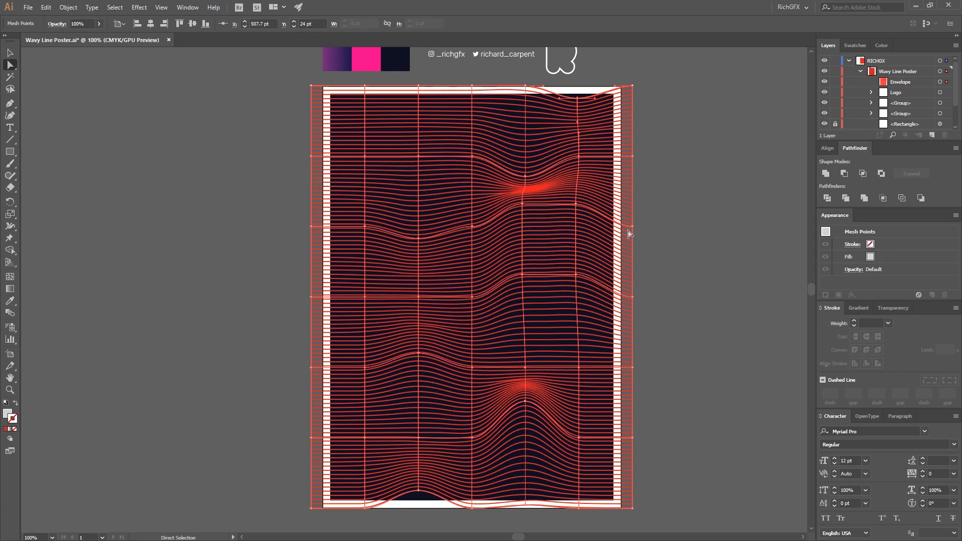
# Pull mesh points on the envelope's left and right edges inward and shift interior points in its upper left area, leaving the mesh deselected
pyautogui.moveTo(631, 223); pyautogui.dragTo(614, 226)
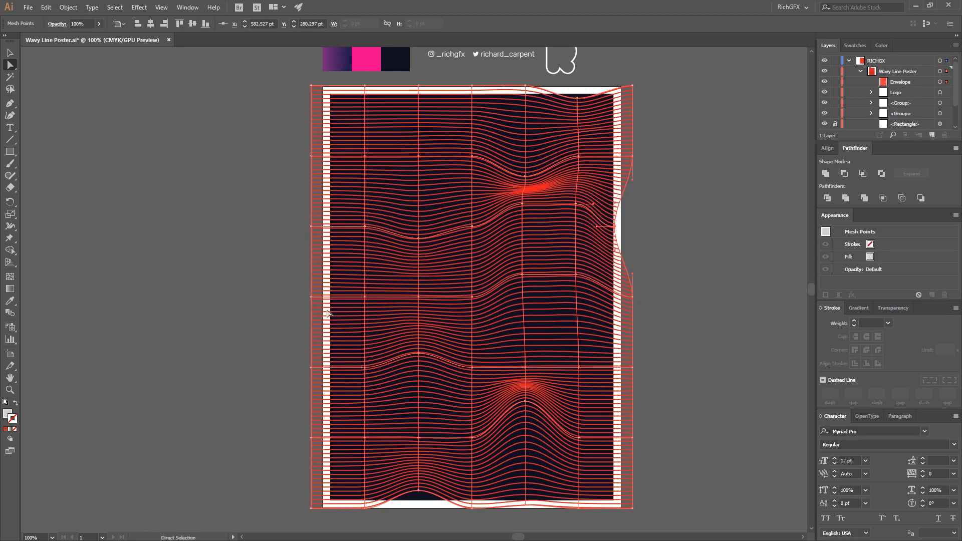
pyautogui.moveTo(310, 299); pyautogui.dragTo(339, 302)
pyautogui.click(285, 311)
pyautogui.moveTo(312, 160); pyautogui.dragTo(323, 161)
pyautogui.moveTo(397, 165); pyautogui.dragTo(377, 151)
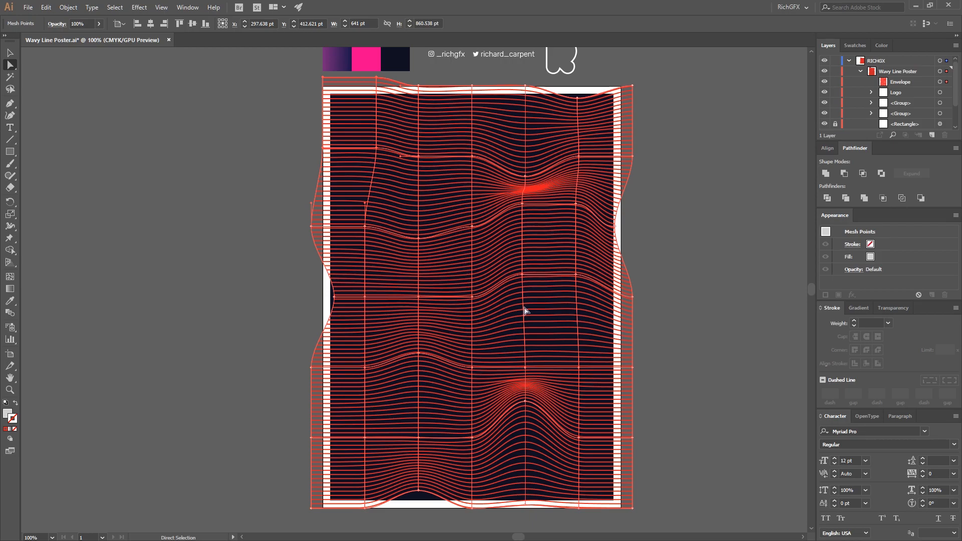
pyautogui.moveTo(414, 238); pyautogui.dragTo(428, 234)
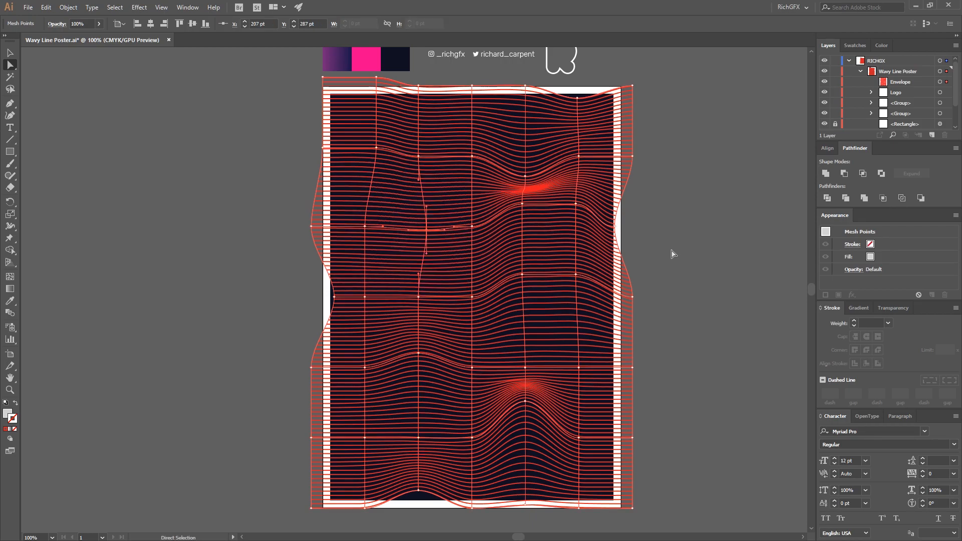
pyautogui.click(684, 273)
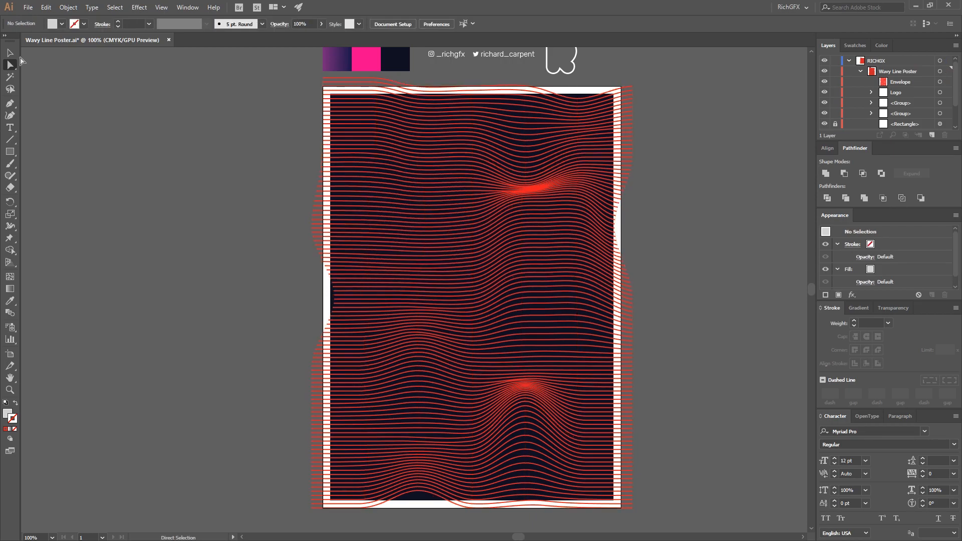
# Expand the distorted envelope into a group of editable wavy lines
pyautogui.click(489, 182)
pyautogui.click(73, 7)
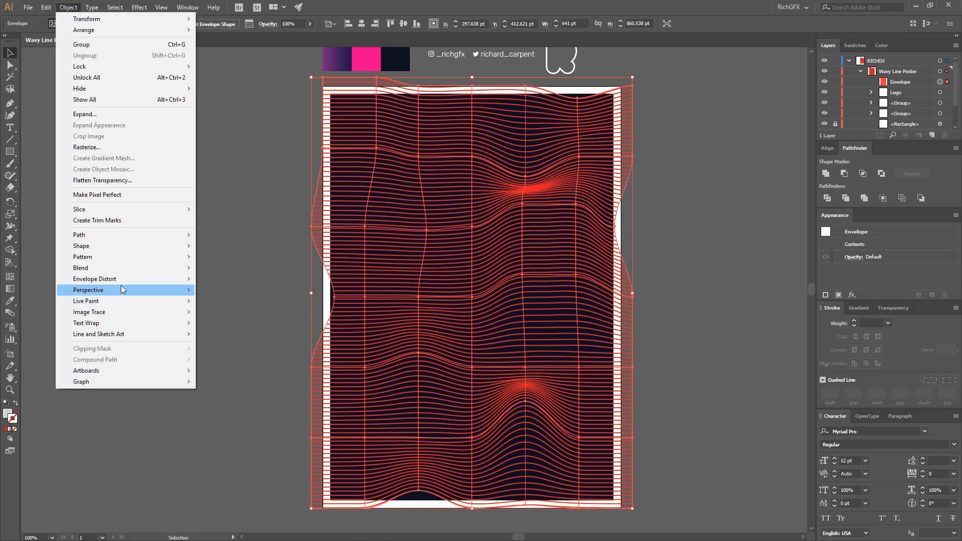
pyautogui.moveTo(134, 278)
pyautogui.click(257, 338)
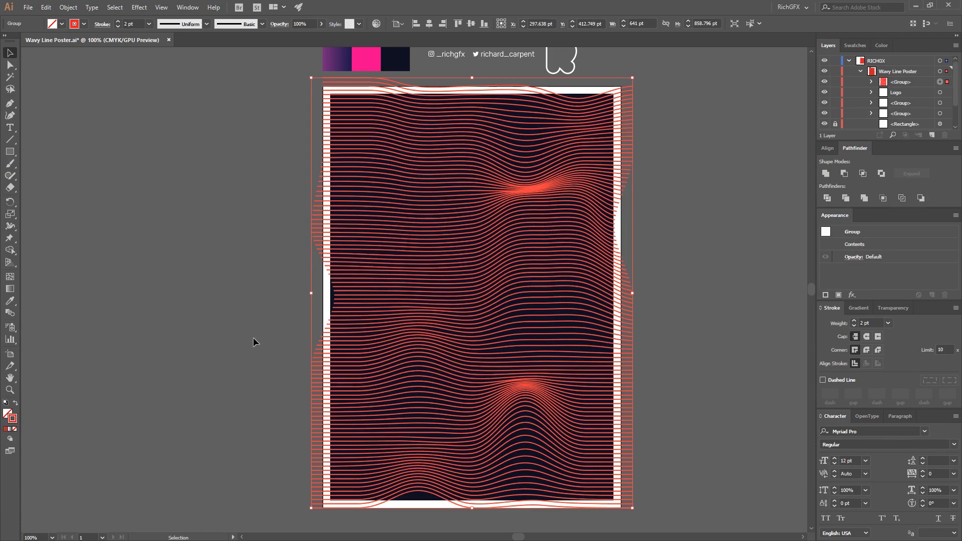
# Apply a linear stroke gradient from dark navy to pink (C=0 M=95 Y=20 K=0) to the wavy lines and deselect them
pyautogui.click(12, 430)
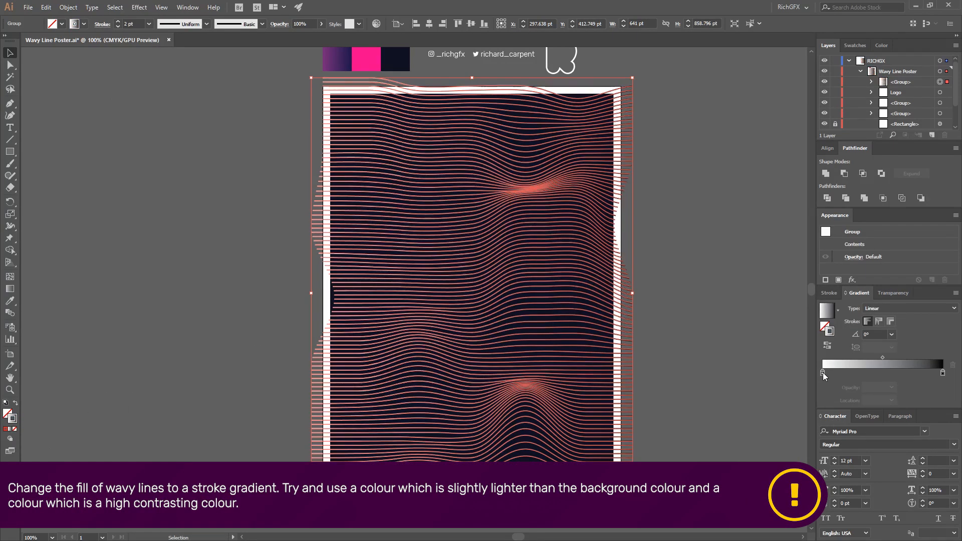
pyautogui.doubleClick(823, 372)
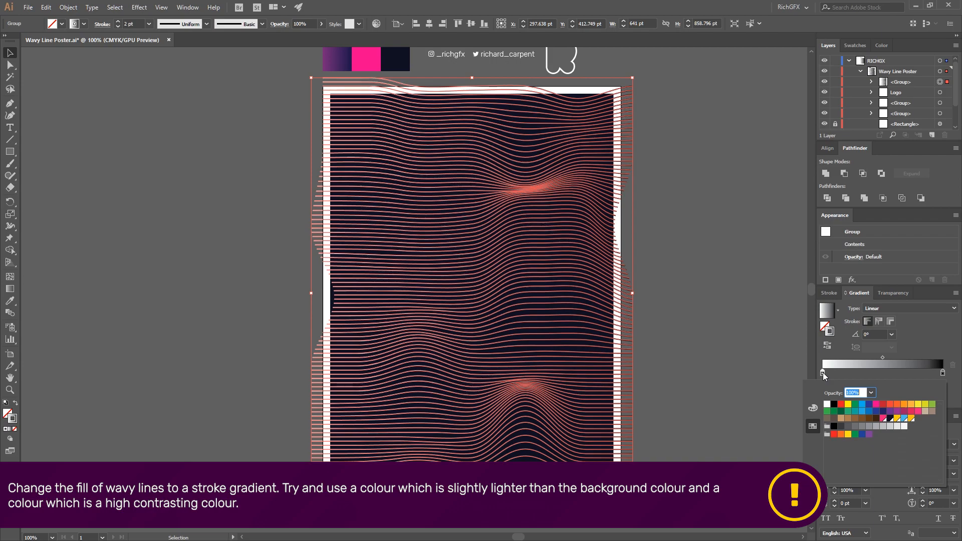
pyautogui.click(891, 419)
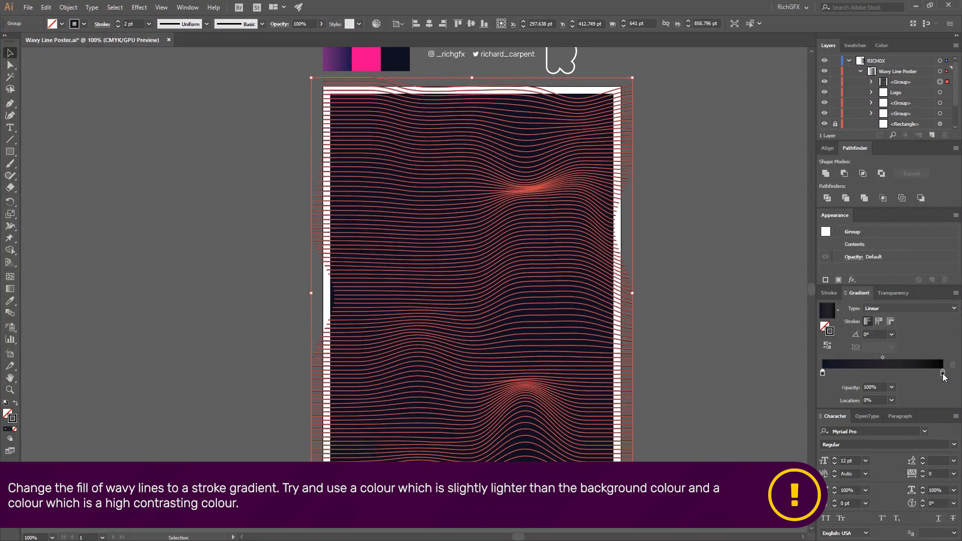
pyautogui.click(918, 412)
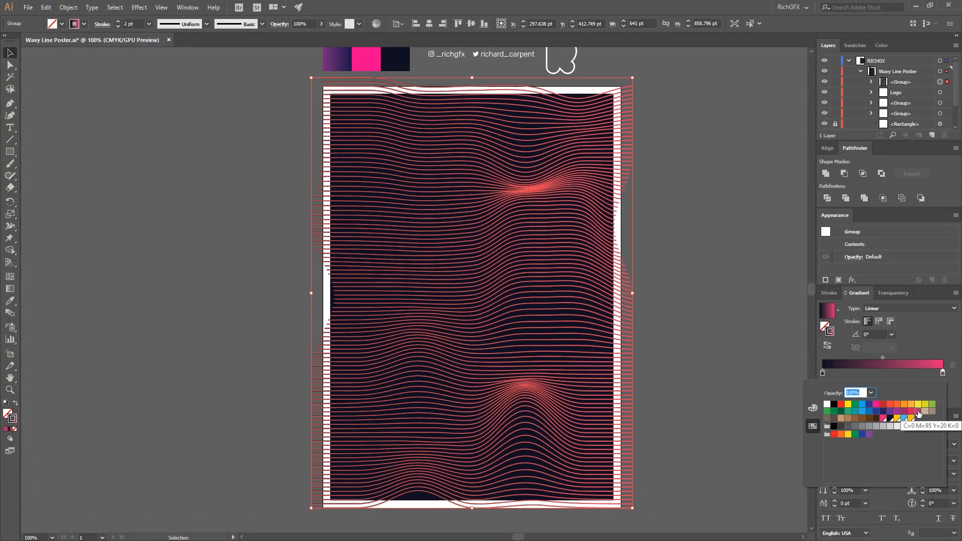
pyautogui.click(737, 324)
pyautogui.click(742, 385)
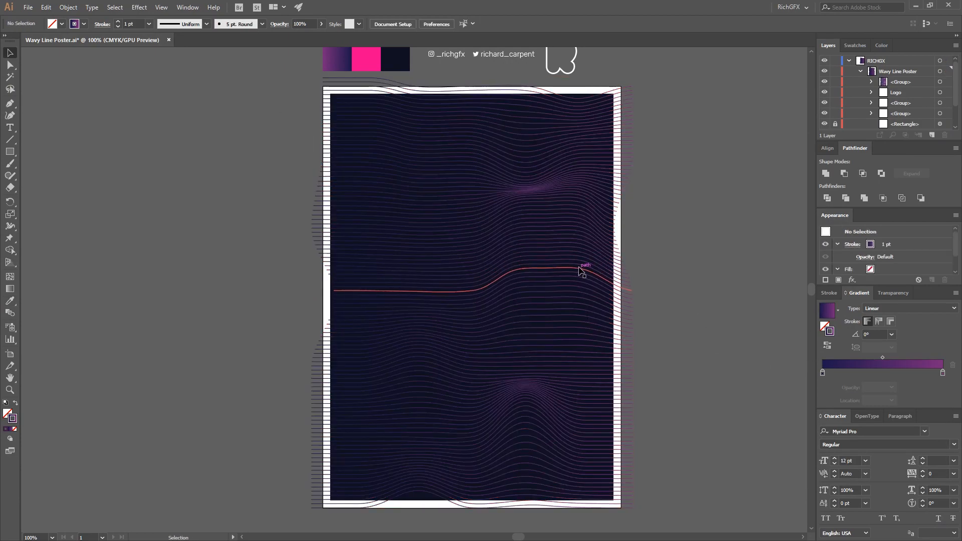
# Create an inward offset copy of the dark background rectangle with Offset Path at -15 pt, using miter joins
pyautogui.scroll(-2, 912, 95)
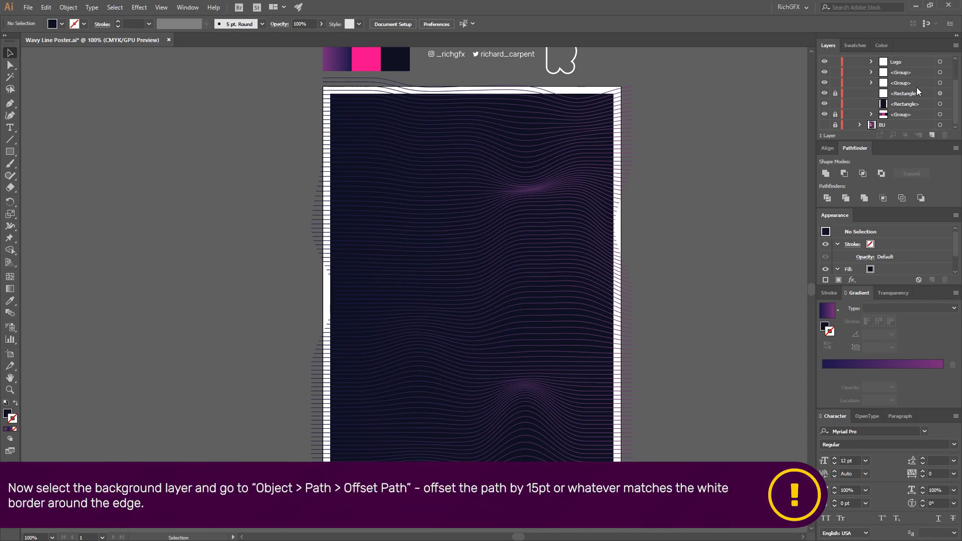
pyautogui.click(940, 104)
pyautogui.click(68, 7)
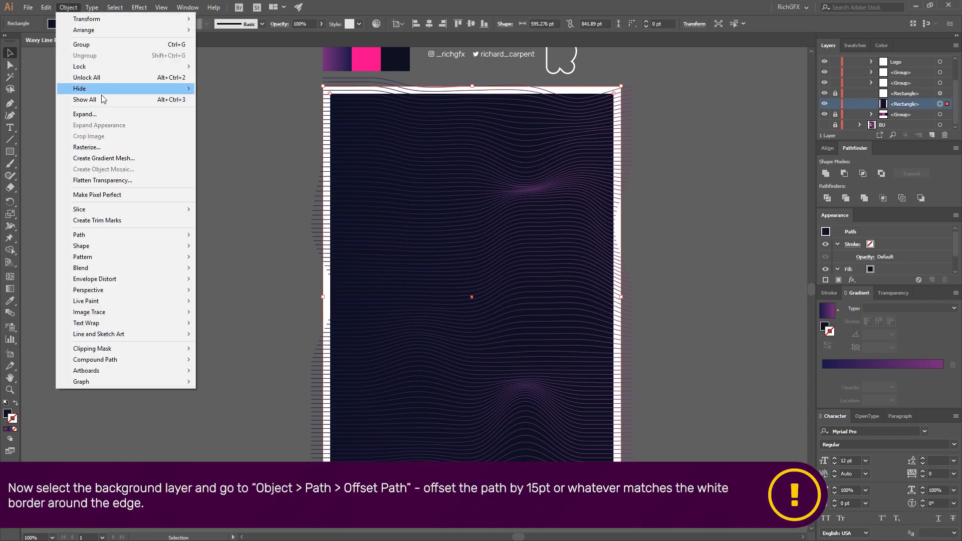
pyautogui.moveTo(125, 234)
pyautogui.click(245, 272)
pyautogui.click(749, 266)
pyautogui.write('-12')
pyautogui.press('Down')
pyautogui.press('Down')
pyautogui.press('Down')
pyautogui.press('Down')
pyautogui.press('Down')
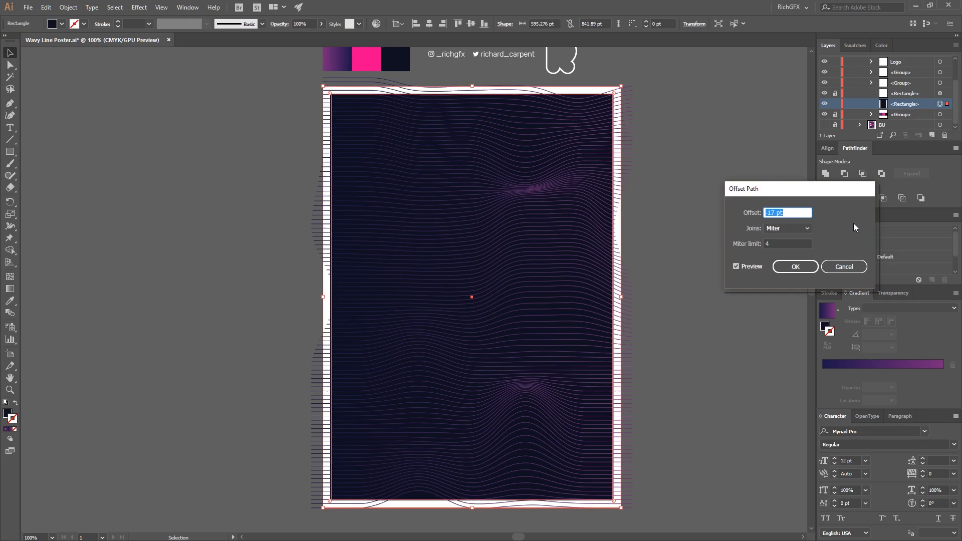
pyautogui.press('Up')
pyautogui.press('Up')
pyautogui.press('Up')
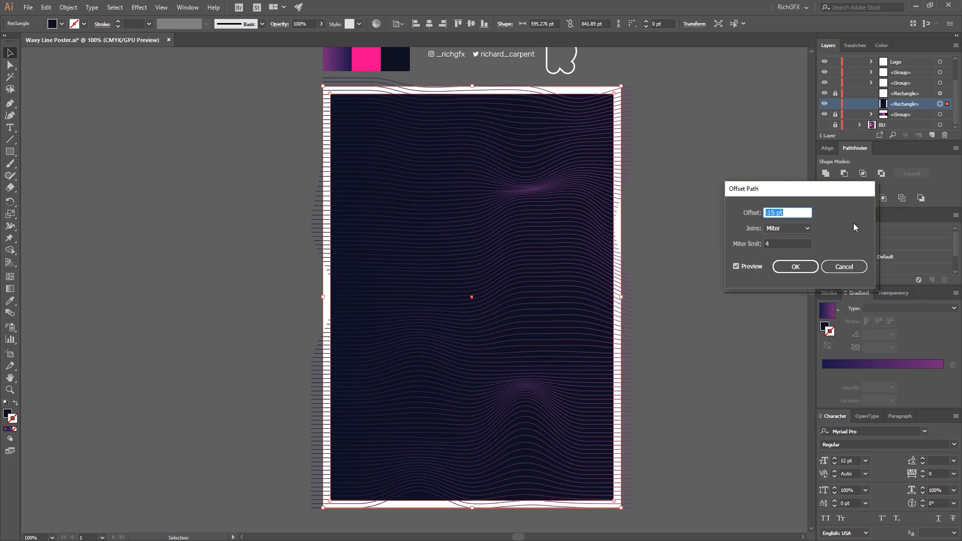
pyautogui.click(800, 266)
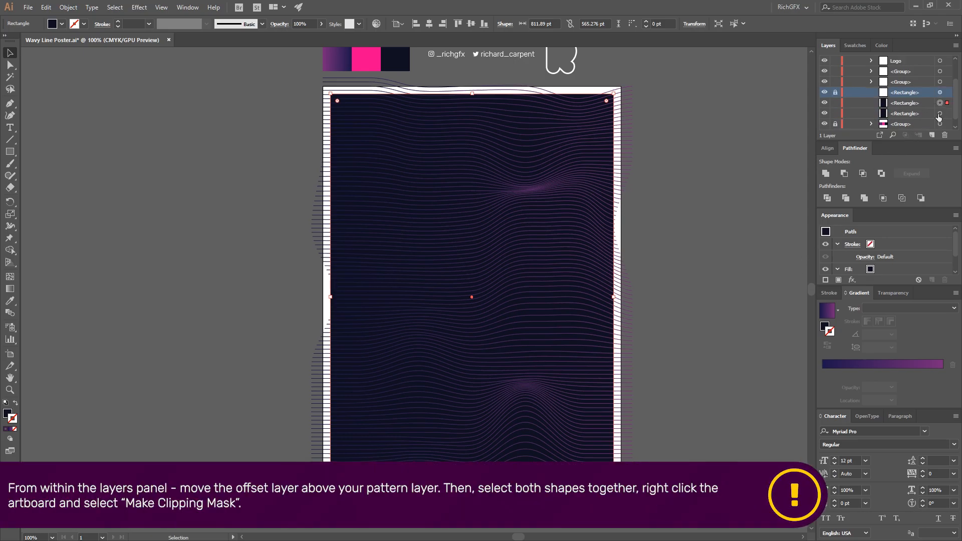
# Move the offset rectangle above the wavy lines group, make a clipping mask from both, and deselect
pyautogui.click(940, 114)
pyautogui.moveTo(917, 115)
pyautogui.mouseDown()
pyautogui.moveTo(918, 63)
pyautogui.moveTo(913, 80)
pyautogui.mouseUp()
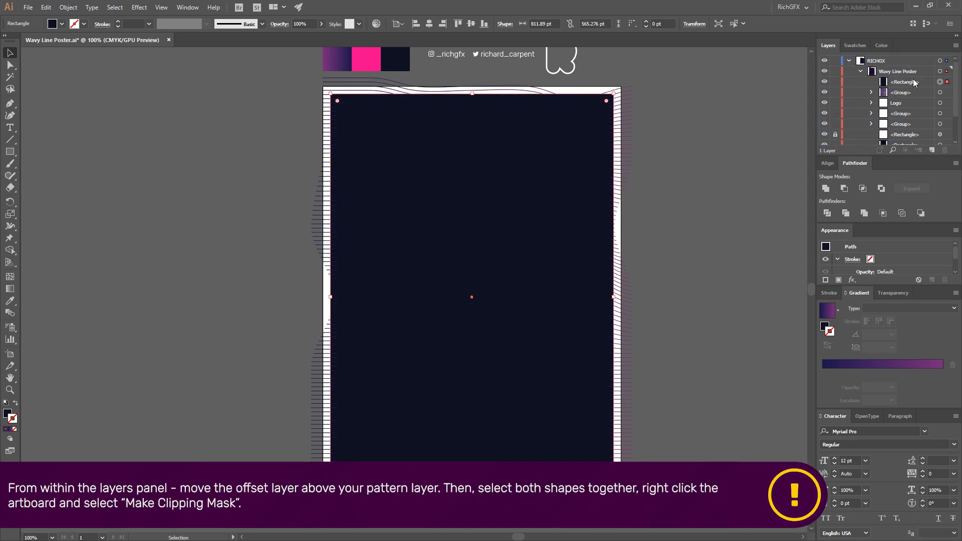
pyautogui.keyDown('shift'); pyautogui.click(939, 92); pyautogui.keyUp('shift')
pyautogui.rightClick(626, 120)
pyautogui.click(689, 194)
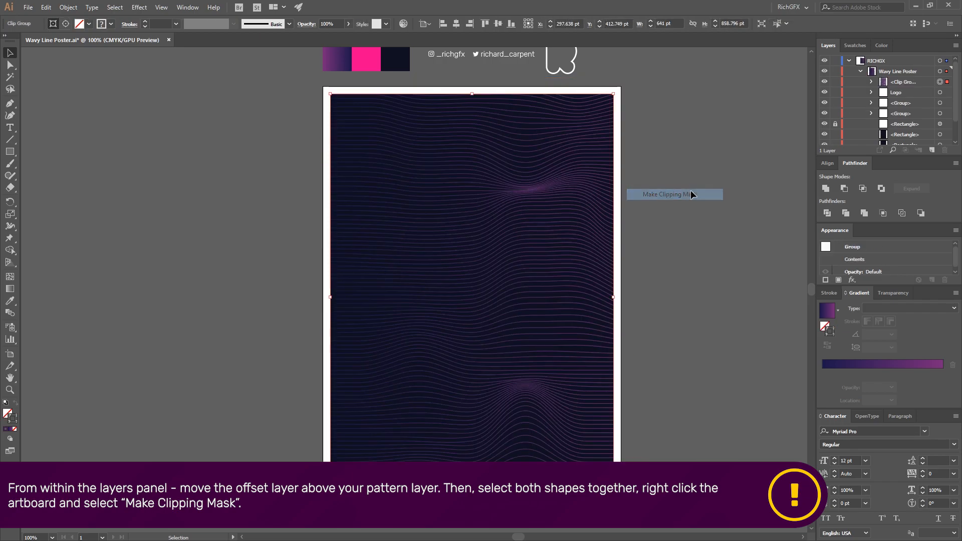
pyautogui.click(693, 190)
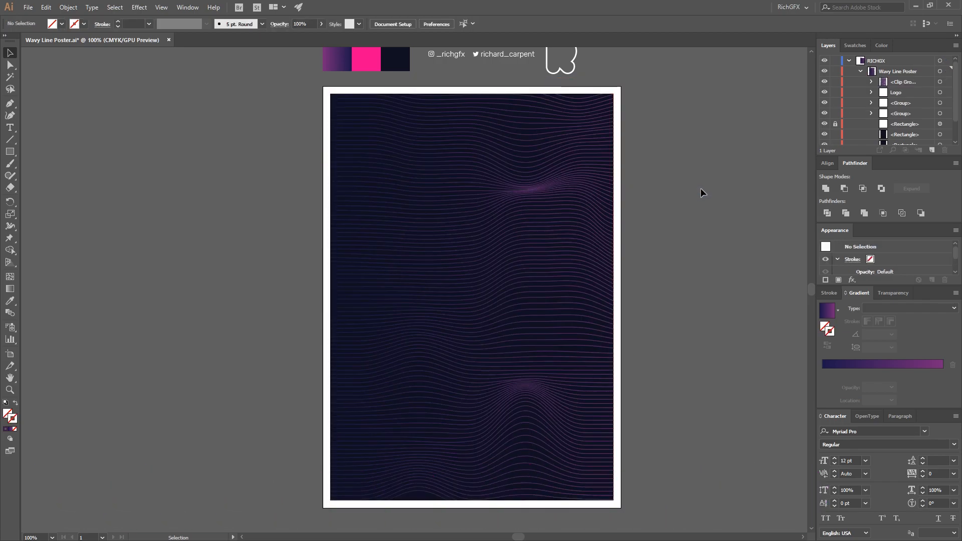
# Add point text beside the artboard reading BE, CREAT and IVE on three separate lines
pyautogui.scroll(1, 754, 134)
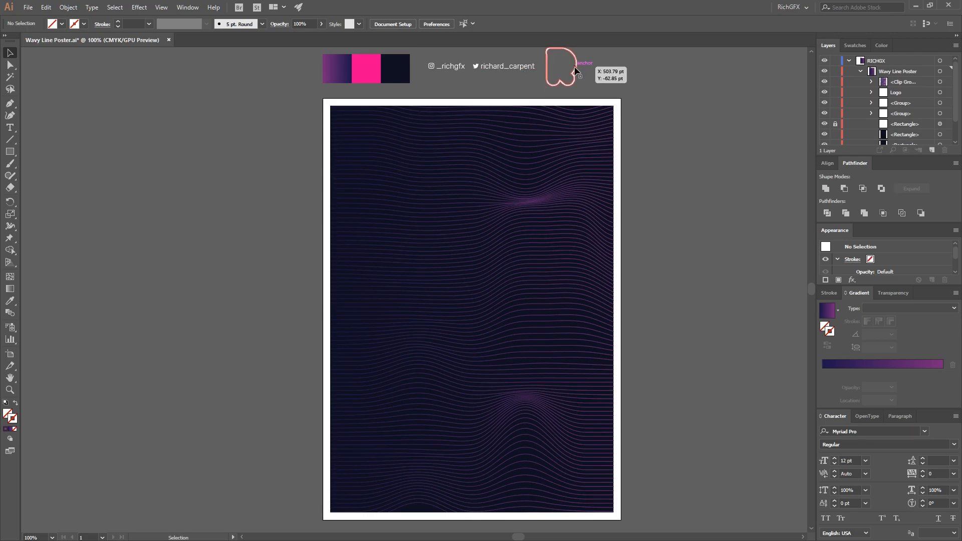
pyautogui.press('t')
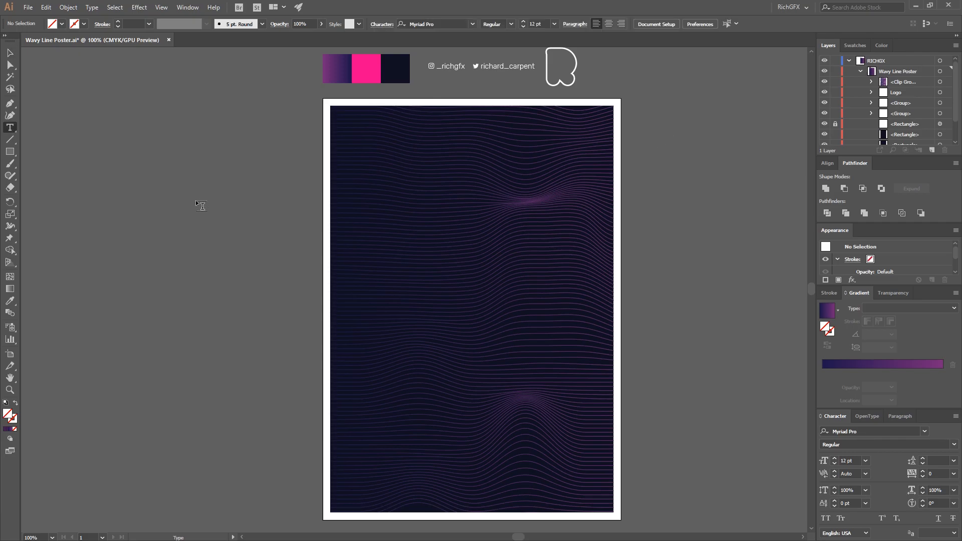
pyautogui.click(159, 214)
pyautogui.write('BE')
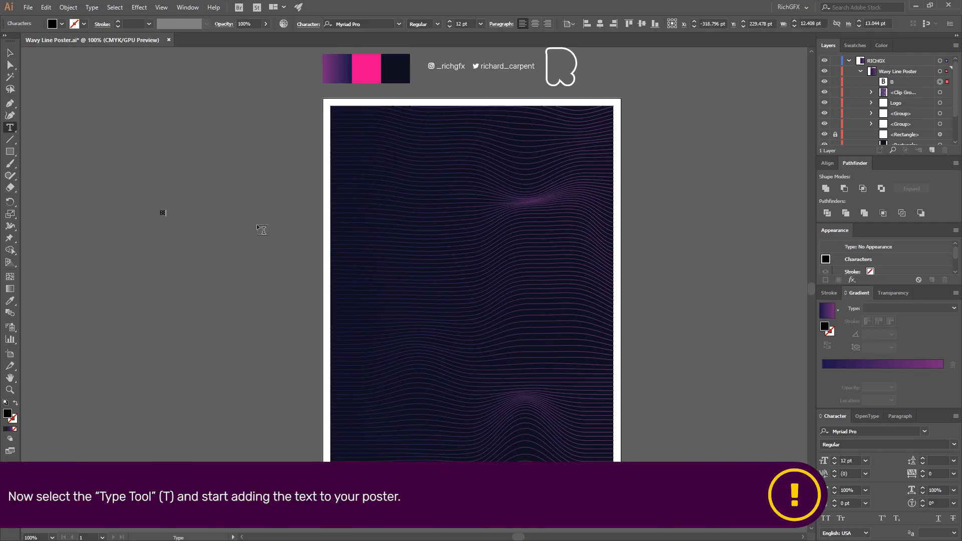
pyautogui.press('Return')
pyautogui.write('CH')
pyautogui.write('EAT')
pyautogui.write('T')
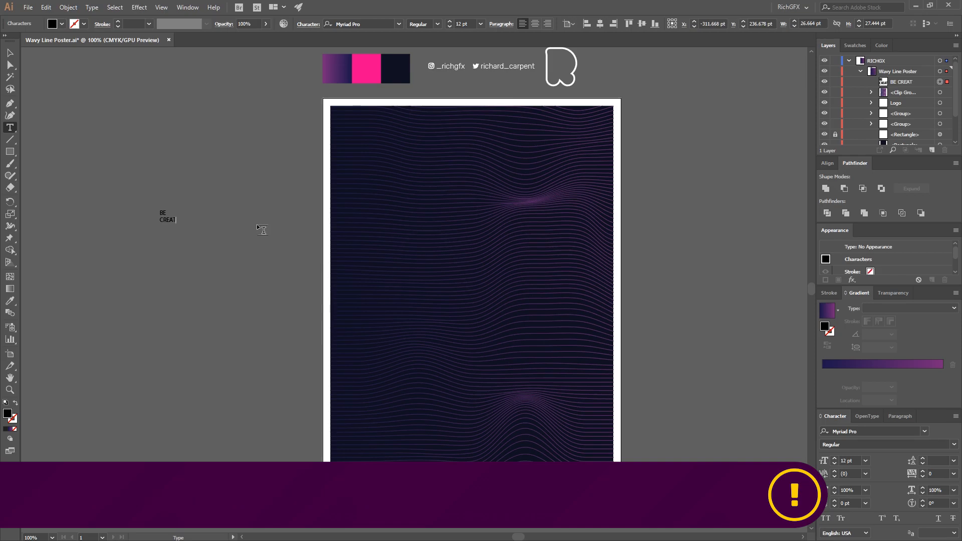
pyautogui.press('Return')
pyautogui.write('IVE')
pyautogui.press('Escape')
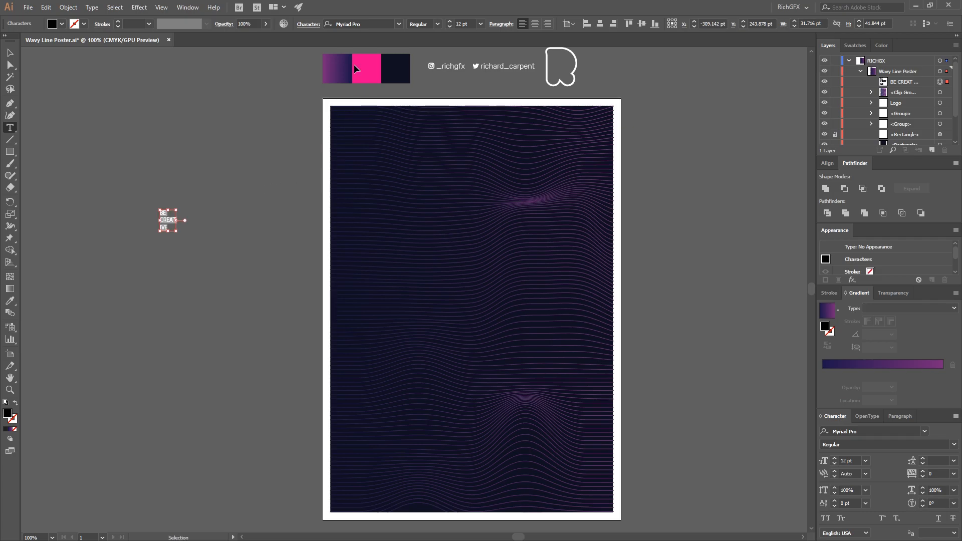
# Set the three-line text to bubbleboddy Fat at 120 pt with a white fill
pyautogui.click(398, 24)
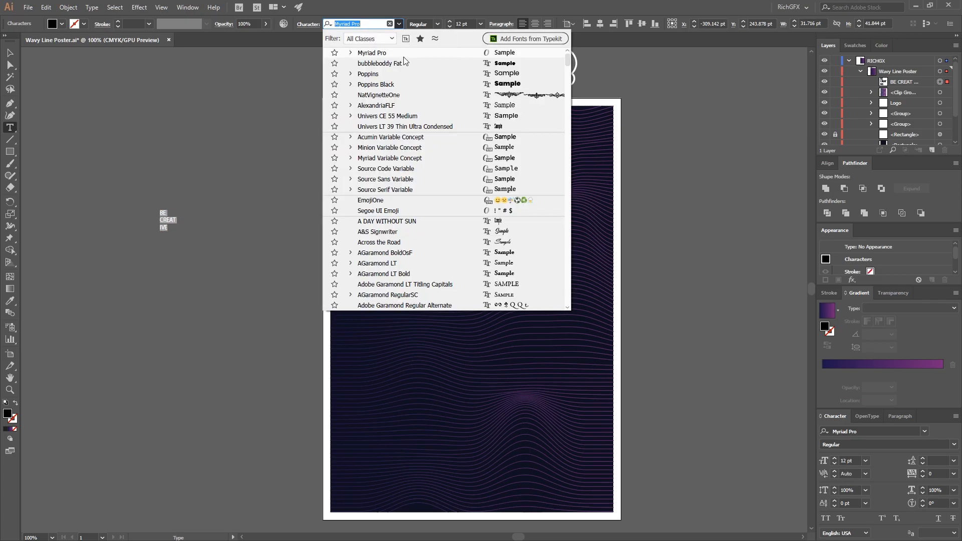
pyautogui.click(380, 63)
pyautogui.write('0')
pyautogui.press('Return')
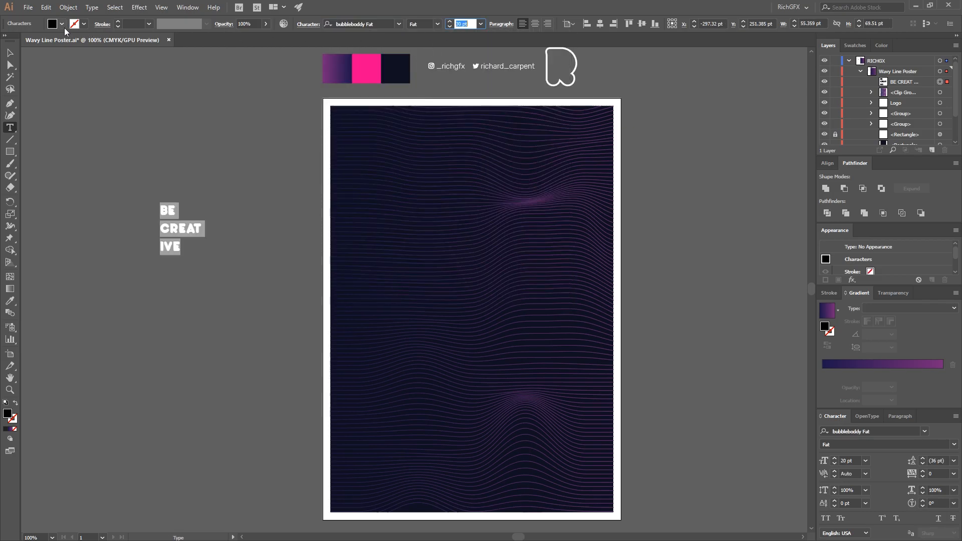
pyautogui.click(62, 24)
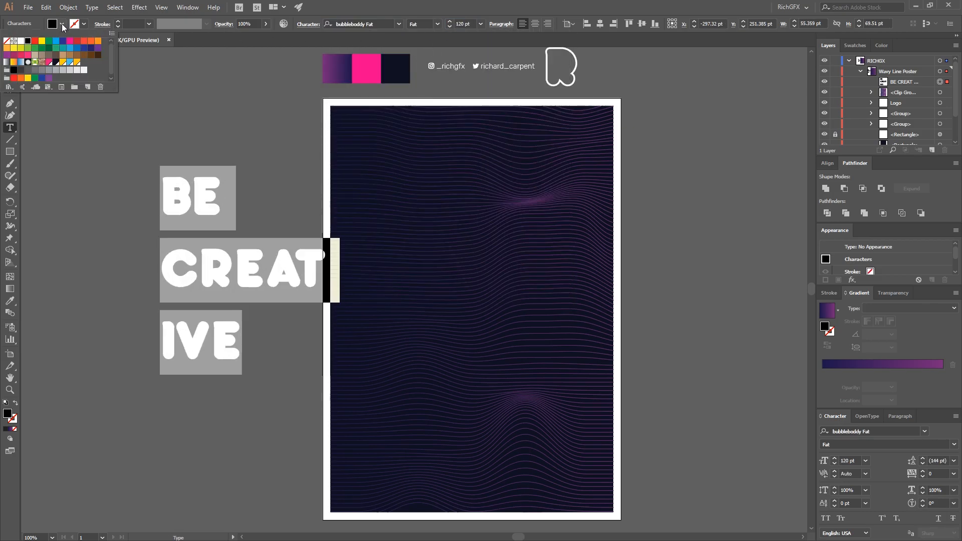
pyautogui.click(21, 42)
pyautogui.click(225, 281)
# Fill only the middle line CREAT with the bright pink swatch
pyautogui.moveTo(156, 268); pyautogui.dragTo(391, 268)
pyautogui.click(175, 264)
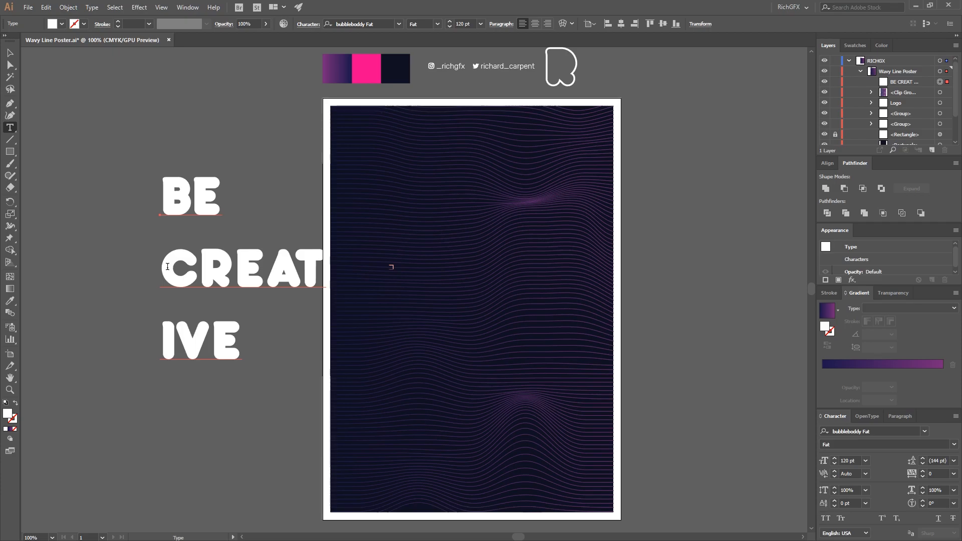
pyautogui.moveTo(167, 267); pyautogui.dragTo(440, 262)
pyautogui.click(61, 24)
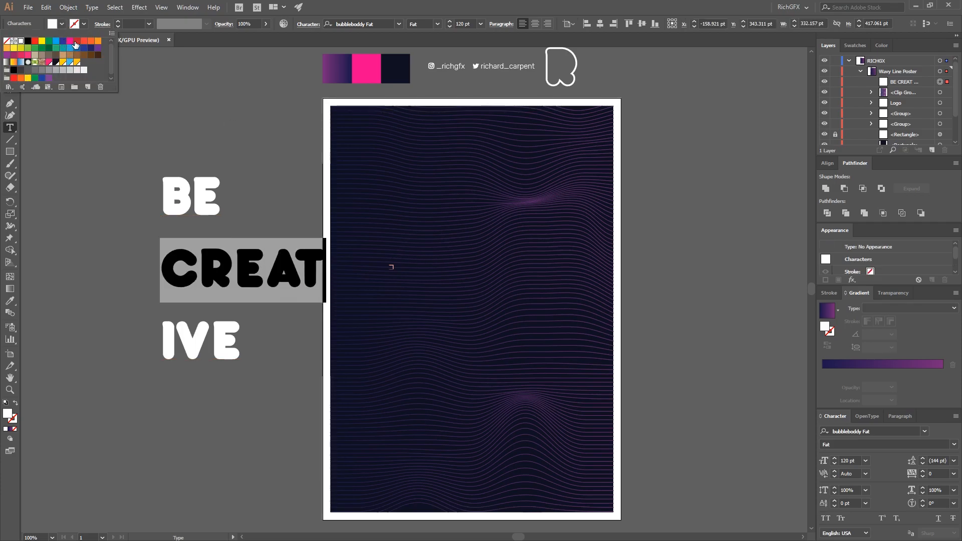
pyautogui.click(76, 45)
pyautogui.press('Escape')
pyautogui.press('Escape')
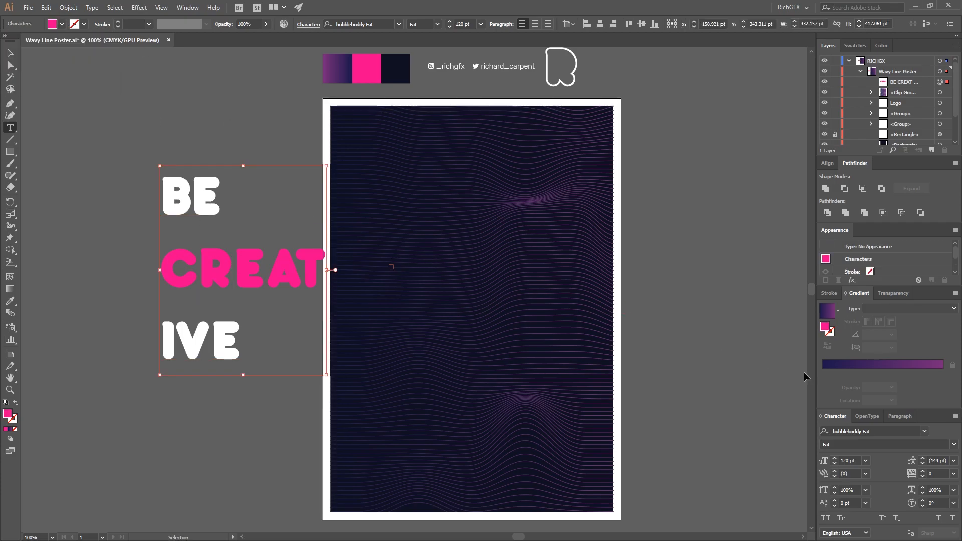
# Tighten the leading of all three text lines to 87 pt
pyautogui.hotkey('ctrl', 'a')
pyautogui.click(936, 460)
pyautogui.write('80')
pyautogui.press('Return')
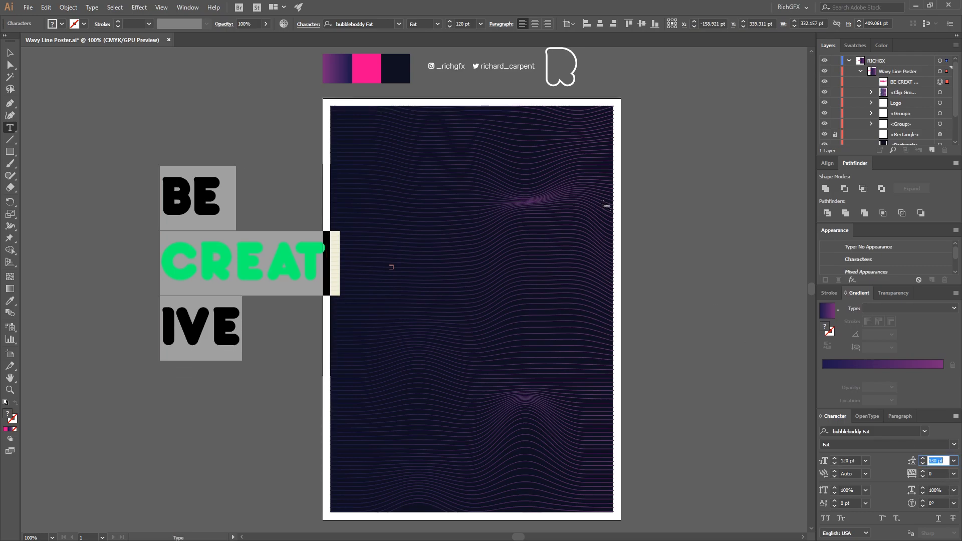
pyautogui.hotkey('shift', 'Up')
pyautogui.press('Down')
pyautogui.press('Down')
pyautogui.press('Down')
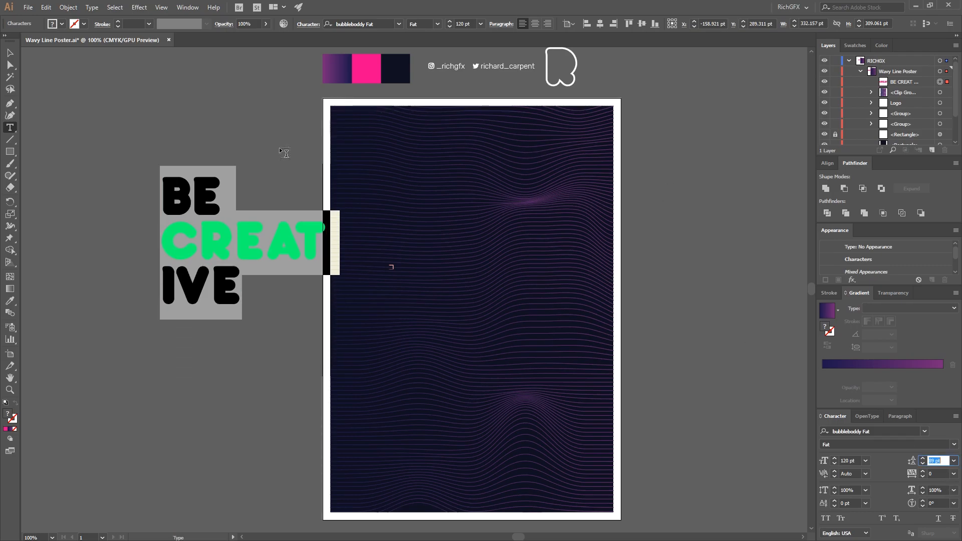
# Add a full stop after IVE and finish editing the text
pyautogui.click(271, 302)
pyautogui.write('.')
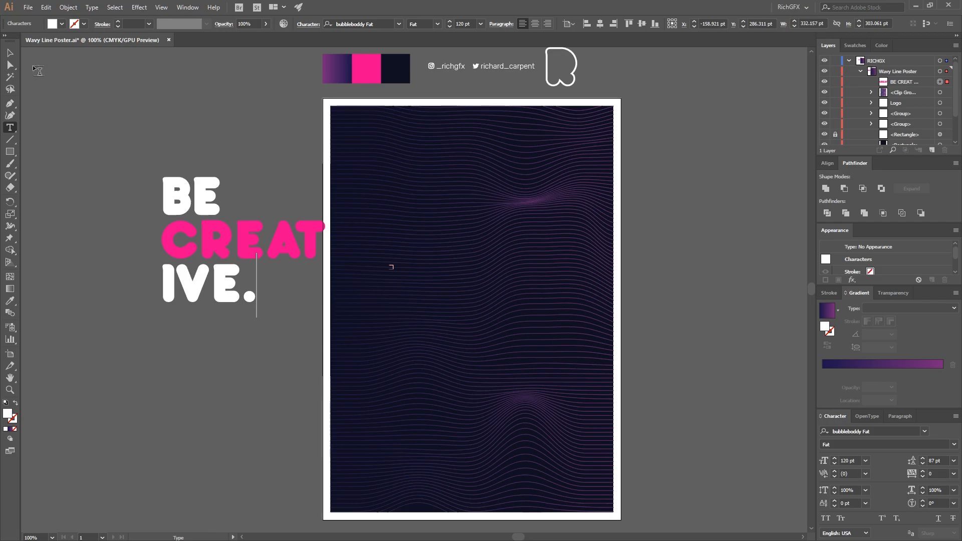
pyautogui.click(10, 52)
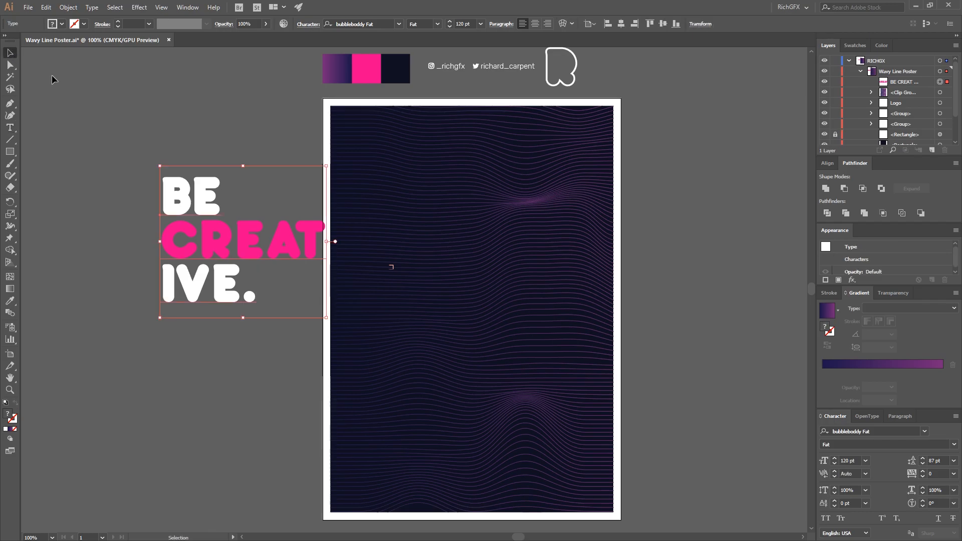
# Change the fill of the line CREAT to a slightly redder pink
pyautogui.doubleClick(176, 242)
pyautogui.moveTo(170, 236); pyautogui.dragTo(336, 215)
pyautogui.click(73, 28)
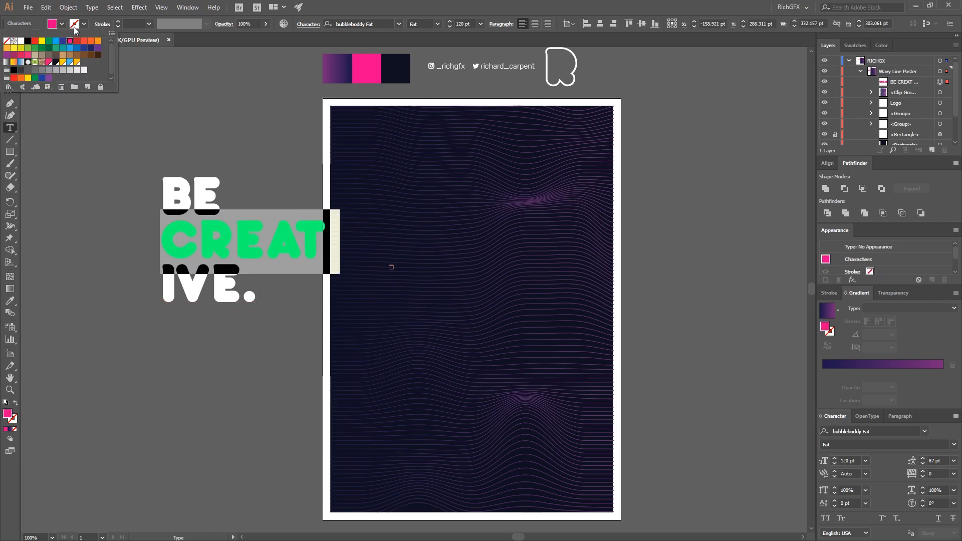
pyautogui.scroll(-1, 91, 62)
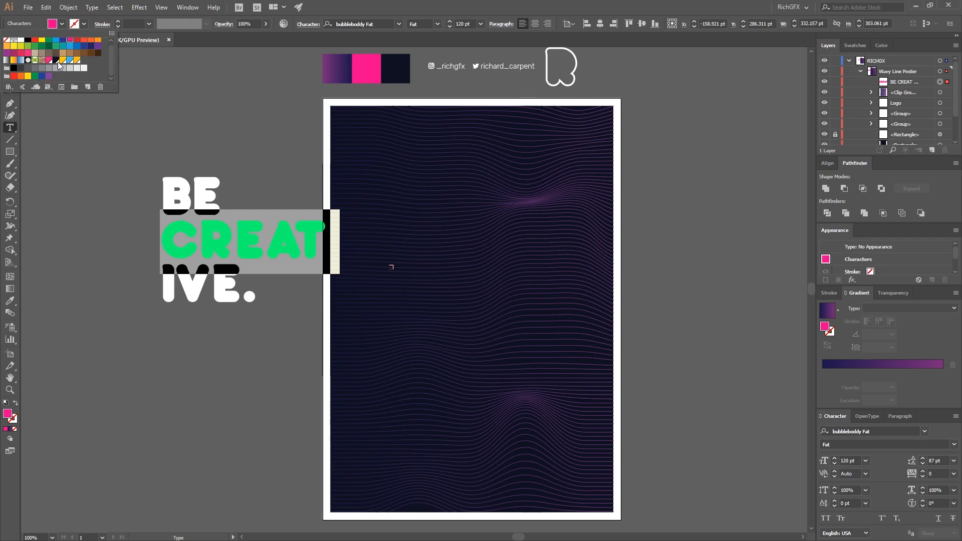
pyautogui.press('Escape')
pyautogui.press('Escape')
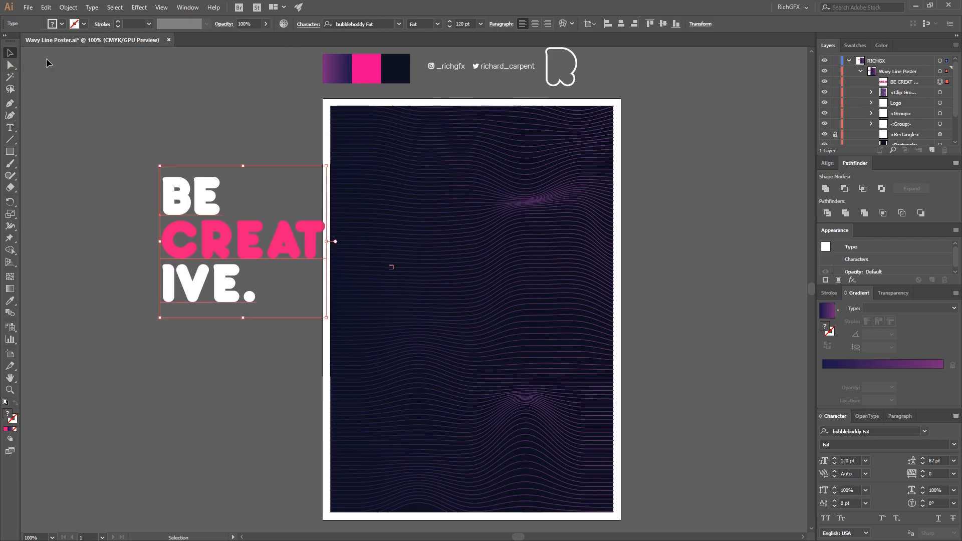
# Scale the heading up to about 177 pt and centre it horizontally and vertically on the poster
pyautogui.click(621, 24)
pyautogui.click(662, 24)
pyautogui.click(677, 267)
pyautogui.moveTo(454, 294); pyautogui.dragTo(417, 295)
pyautogui.moveTo(520, 232); pyautogui.dragTo(597, 98)
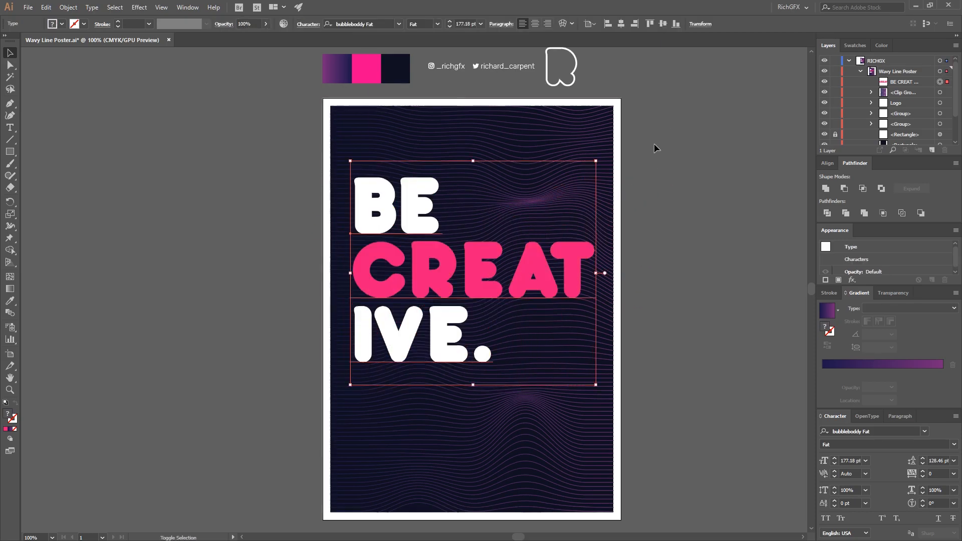
pyautogui.click(621, 24)
pyautogui.click(663, 24)
pyautogui.click(695, 315)
# Move the outlined R logo into the poster's lower left corner, lined up with the heading's left edge
pyautogui.moveTo(550, 82); pyautogui.dragTo(346, 509)
pyautogui.hotkey('shift', 'Right')
pyautogui.hotkey('shift', 'Right')
pyautogui.hotkey('shift', 'Up')
# Bring the logo to the front and move the wavy lines clip group below the locked rectangle in the layer order
pyautogui.rightClick(373, 297)
pyautogui.moveTo(415, 405)
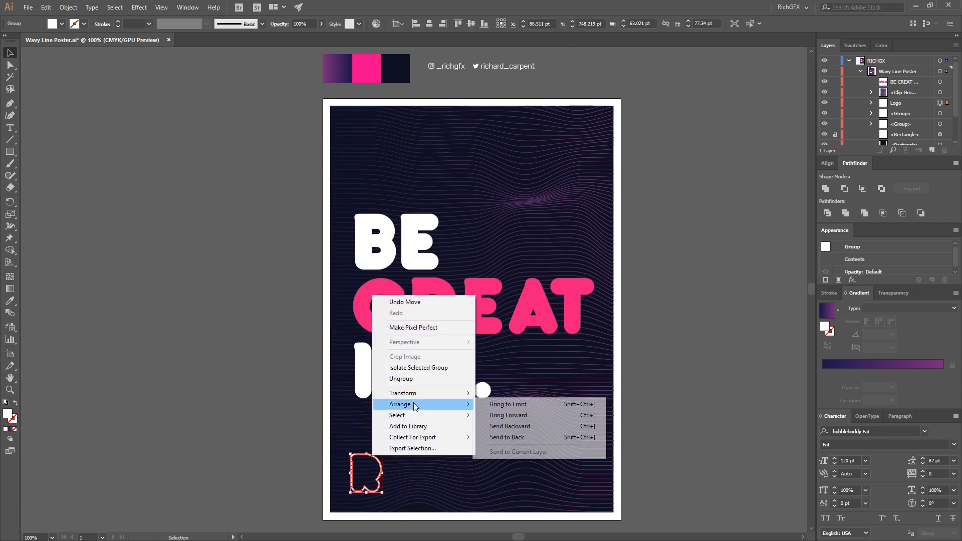
pyautogui.click(508, 404)
pyautogui.moveTo(903, 103); pyautogui.dragTo(914, 139)
pyautogui.click(701, 117)
# Move the two social media handles together into the poster's lower right corner, level with the bottom of the logo
pyautogui.click(453, 67)
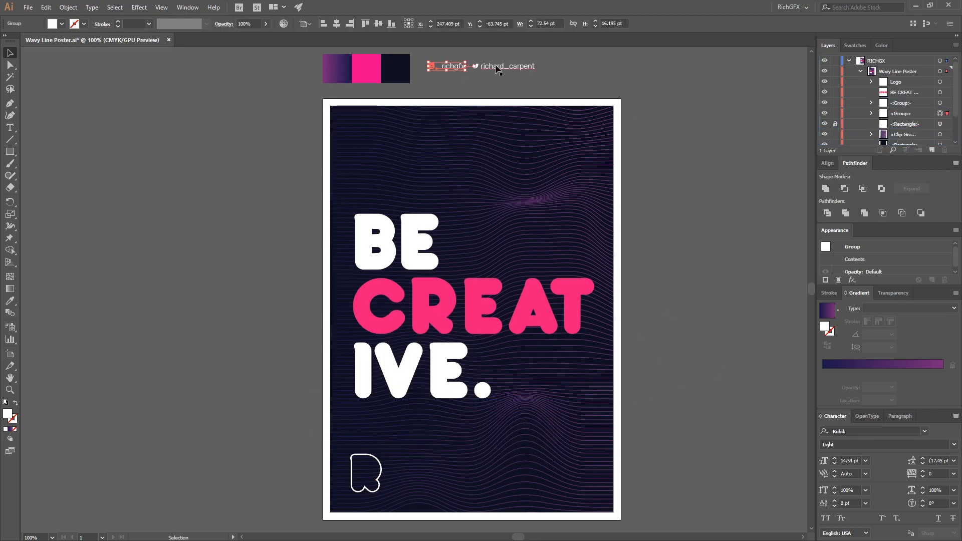
pyautogui.keyDown('shift'); pyautogui.click(352, 473); pyautogui.keyUp('shift')
pyautogui.click(352, 474)
pyautogui.click(343, 25)
pyautogui.hotkey('ctrl', 'z')
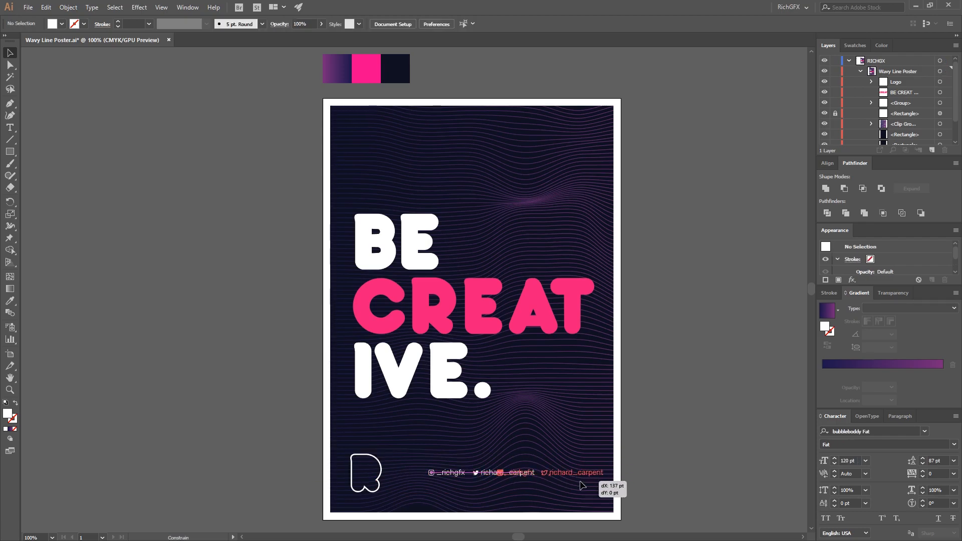
pyautogui.hotkey('shift', 'Left')
pyautogui.hotkey('shift', 'Left')
pyautogui.hotkey('shift', 'Left')
pyautogui.hotkey('shift', 'Left')
pyautogui.moveTo(588, 484); pyautogui.dragTo(577, 489)
pyautogui.click(693, 468)
# Add the text SEPT 2019 beside the artboard and set its font to Poppins Bold
pyautogui.press('t')
pyautogui.click(683, 371)
pyautogui.write('SEPT 2019')
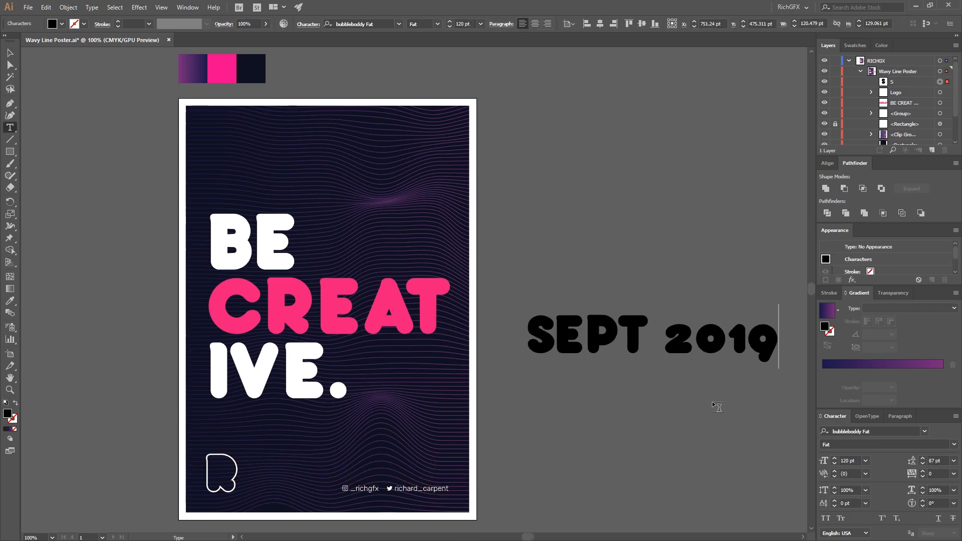
pyautogui.hotkey('ctrl', 'a')
pyautogui.click(355, 23)
pyautogui.write('poppins')
pyautogui.click(378, 74)
pyautogui.click(10, 53)
# Shrink the SEPT 2019 text to about 12.45 pt, colour it pink, and place it vertically inside the logo's left side
pyautogui.moveTo(634, 344); pyautogui.dragTo(731, 269)
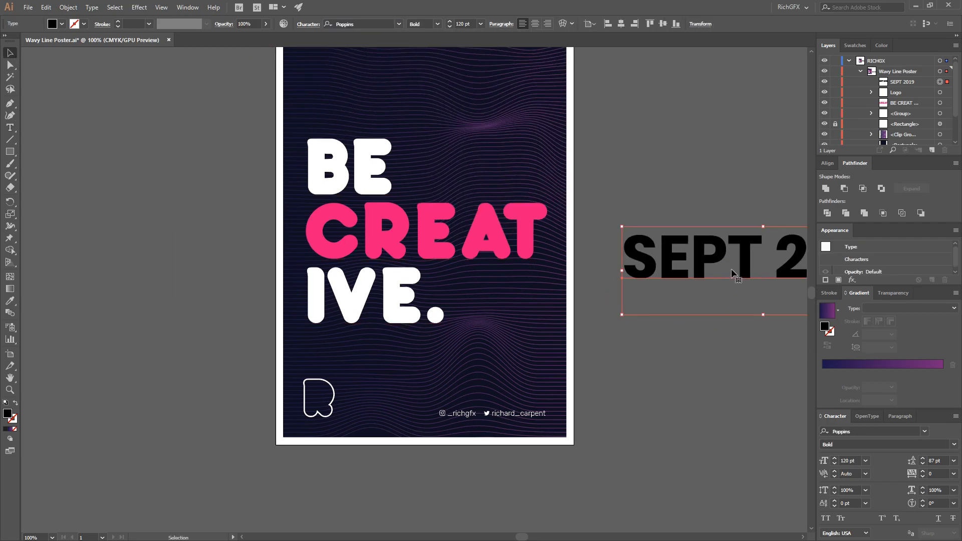
pyautogui.click(62, 24)
pyautogui.click(24, 42)
pyautogui.moveTo(665, 260); pyautogui.dragTo(80, 337)
pyautogui.moveTo(319, 290); pyautogui.dragTo(313, 393)
pyautogui.scroll(4, 312, 396)
pyautogui.moveTo(305, 313); pyautogui.dragTo(307, 301)
pyautogui.click(132, 293)
pyautogui.click(307, 321)
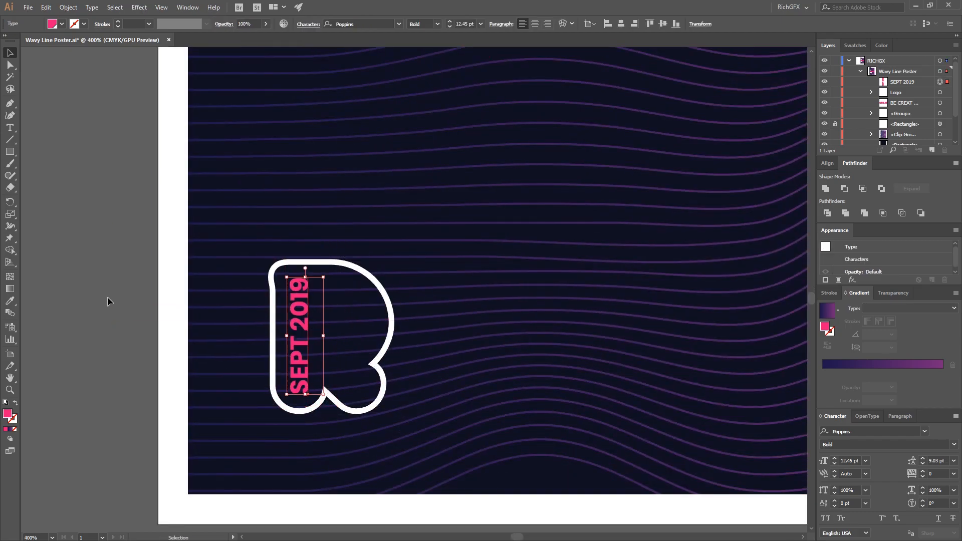
pyautogui.click(107, 296)
# Add the text WAVY POSTER DESIGN on the empty canvas beside the poster's upper right
pyautogui.scroll(-3, 144, 278)
pyautogui.hotkey('ctrl', '1')
pyautogui.scroll(2, 619, 169)
pyautogui.press('t')
pyautogui.click(605, 171)
pyautogui.write('WAVY POSTER DESIGN')
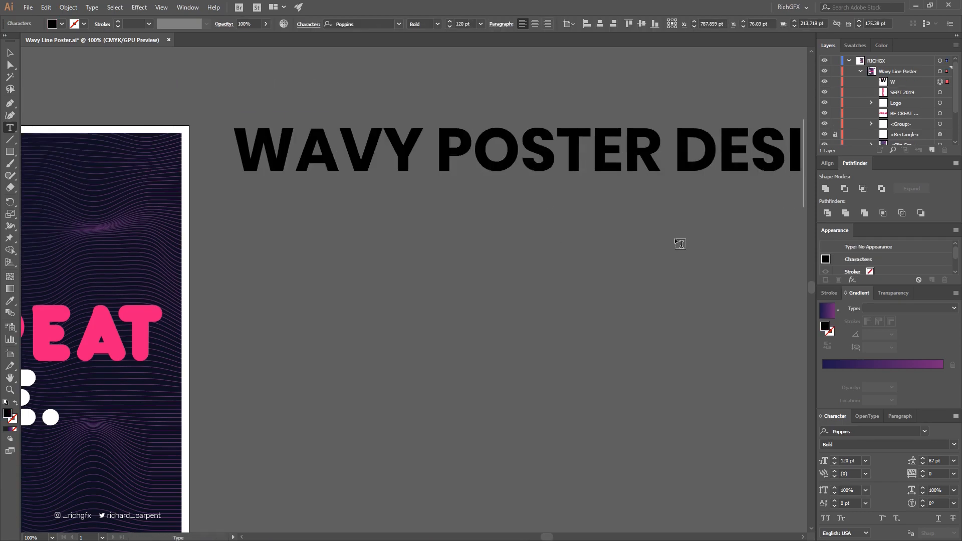
# Colour the WAVY POSTER DESIGN text white and reduce its font size to 60 pt
pyautogui.hotkey('ctrl', 'a')
pyautogui.click(62, 23)
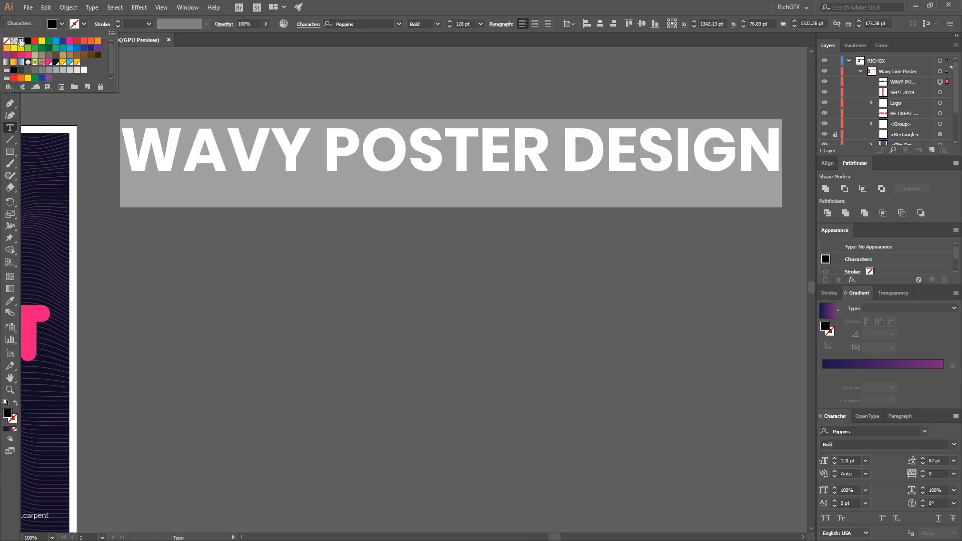
pyautogui.click(21, 41)
pyautogui.click(434, 57)
pyautogui.click(462, 24)
pyautogui.hotkey('shift', 'Down')
pyautogui.hotkey('shift', 'Down')
pyautogui.hotkey('shift', 'Down')
pyautogui.hotkey('shift', 'Down')
pyautogui.hotkey('shift', 'Down')
pyautogui.hotkey('shift', 'Down')
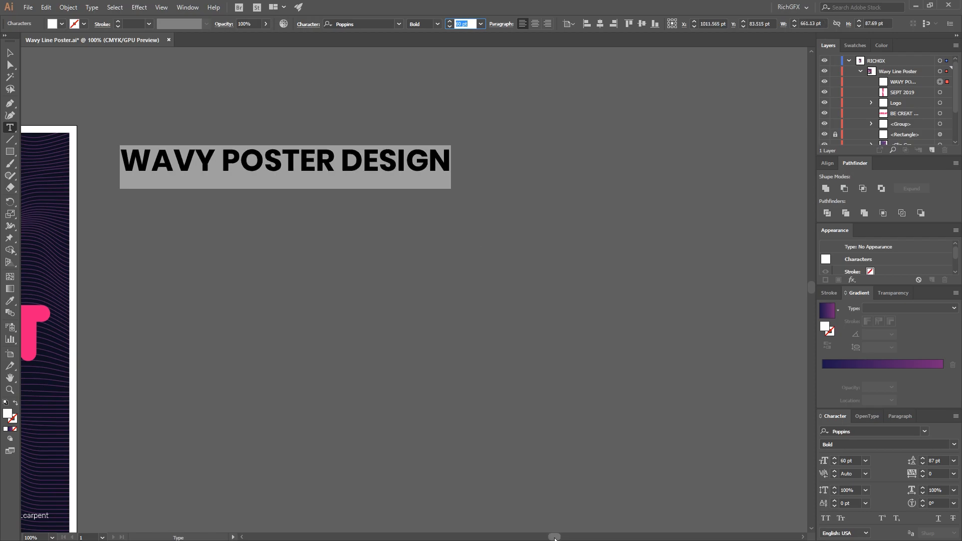
pyautogui.moveTo(555, 537); pyautogui.dragTo(541, 537)
pyautogui.click(693, 169)
pyautogui.write('WWW.')
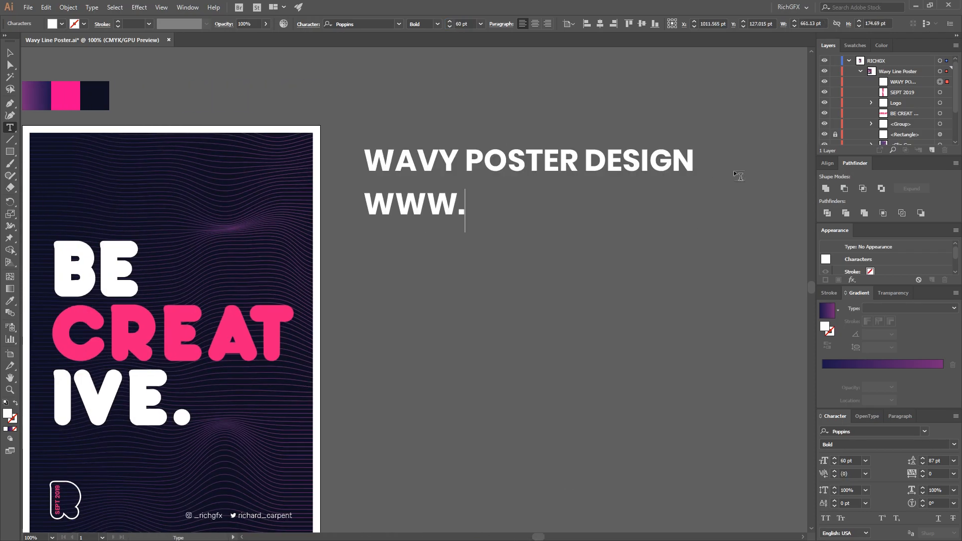
pyautogui.write('YOUTUBE.COM/C/RICHGRAPHIC')
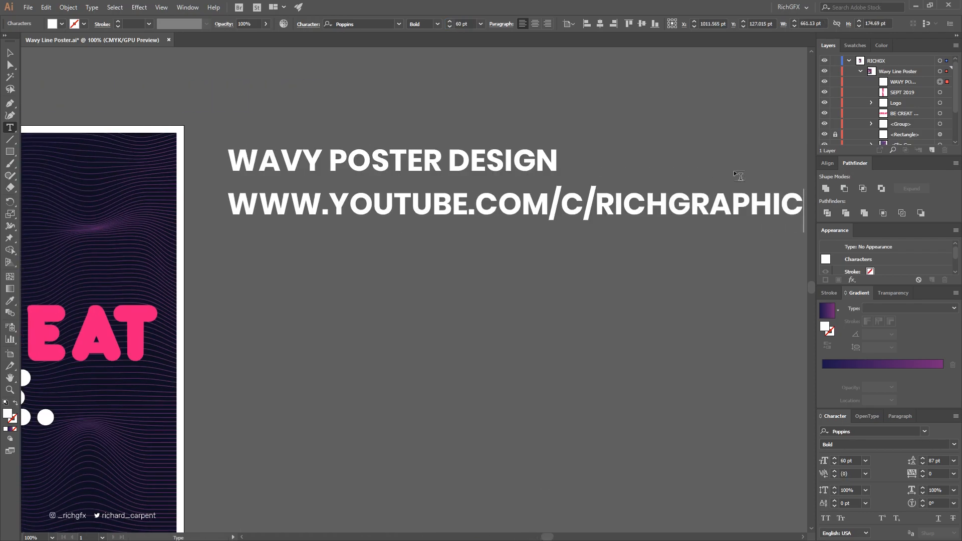
pyautogui.write('S')
# Set the web address line to Poppins Regular at 20 pt and colour it pink
pyautogui.moveTo(206, 202); pyautogui.dragTo(801, 206)
pyautogui.click(438, 24)
pyautogui.click(428, 35)
pyautogui.click(462, 24)
pyautogui.hotkey('shift', 'Down')
pyautogui.hotkey('shift', 'Down')
pyautogui.hotkey('shift', 'Down')
pyautogui.hotkey('shift', 'Down')
pyautogui.click(61, 24)
pyautogui.click(54, 66)
# Tighten the title text's leading to 22 pt, then scale the text down into the poster's upper left corner
pyautogui.hotkey('ctrl', 'a')
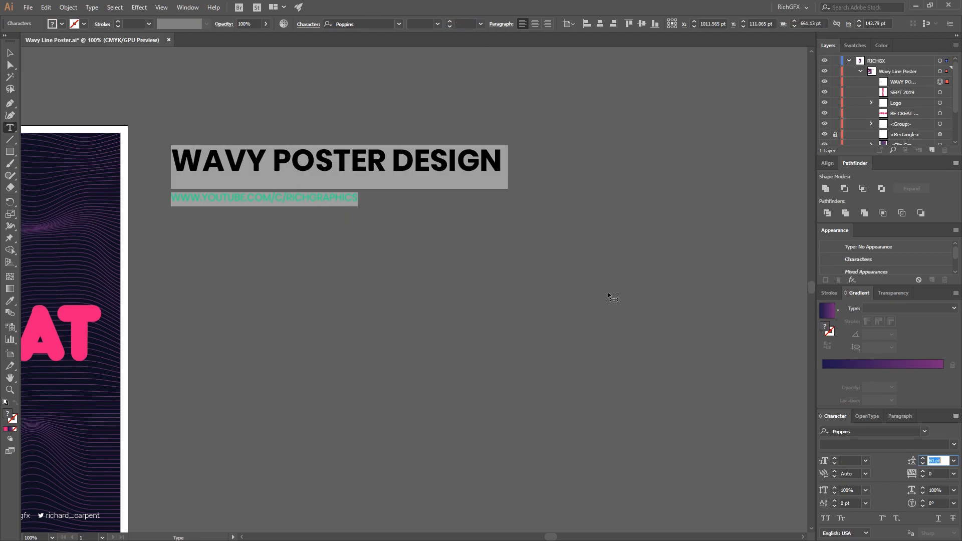
pyautogui.press('Escape')
pyautogui.hscroll(-5, 251, 302)
pyautogui.moveTo(631, 161); pyautogui.dragTo(316, 165)
pyautogui.moveTo(551, 192); pyautogui.dragTo(374, 182)
pyautogui.hotkey('ctrl', 'shift', 'a')
pyautogui.scroll(-2, 552, 188)
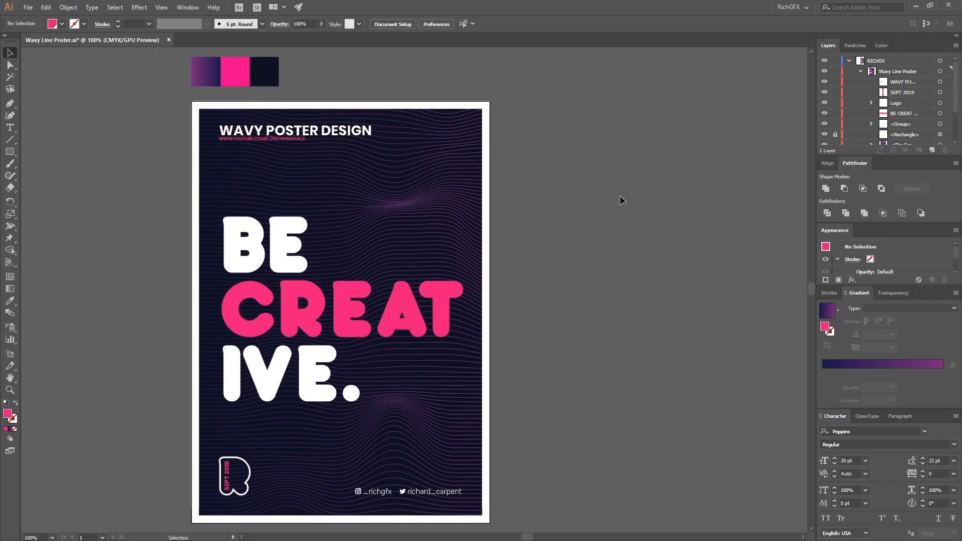
# Duplicate the title text, replace its content with 003 at 50 pt, and place it in the poster's upper right corner
pyautogui.keyDown('alt'); pyautogui.keyDown('shift'); pyautogui.moveTo(343, 138); pyautogui.dragTo(649, 137); pyautogui.keyUp('shift'); pyautogui.keyUp('alt')
pyautogui.doubleClick(617, 138)
pyautogui.hotkey('ctrl', 'a')
pyautogui.press('BackSpace')
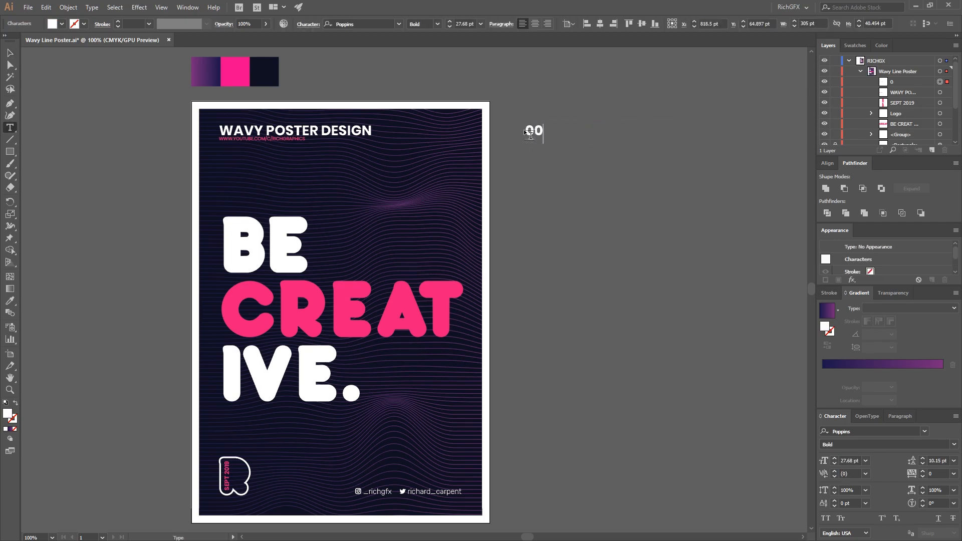
pyautogui.write('50')
pyautogui.press('Return')
pyautogui.press('Escape')
pyautogui.moveTo(576, 136); pyautogui.dragTo(454, 138)
pyautogui.click(545, 165)
# Paste a copy of the Twitter handle text beside the artboard and replace its content with the designer's full name
pyautogui.moveTo(546, 165); pyautogui.dragTo(662, 171)
pyautogui.scroll(1, 684, 149)
pyautogui.scroll(-1, 685, 150)
pyautogui.moveTo(669, 212); pyautogui.dragTo(637, 167)
pyautogui.click(506, 462)
pyautogui.hotkey('ctrl', 'c')
pyautogui.hotkey('ctrl', 'v')
pyautogui.moveTo(430, 293); pyautogui.dragTo(683, 164)
pyautogui.doubleClick(667, 160)
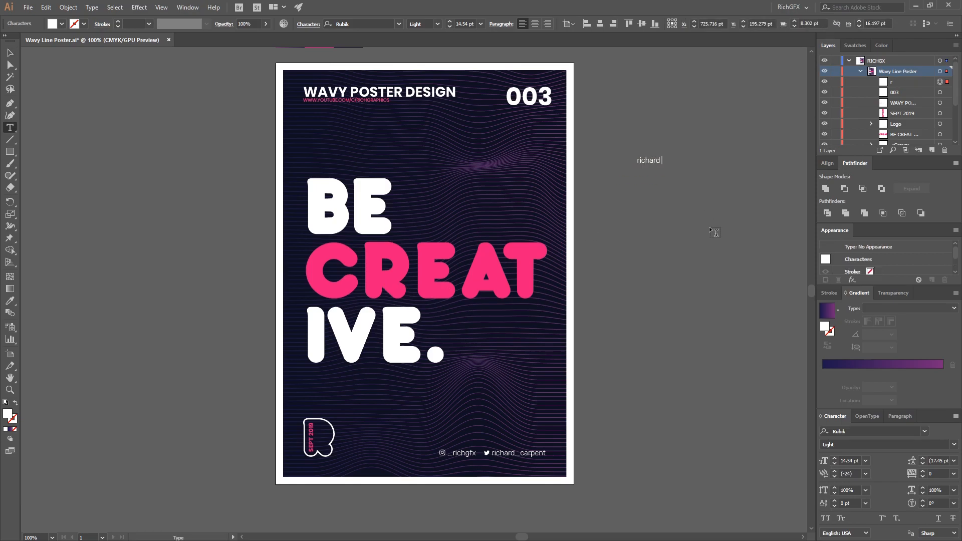
# Set the name text's tracking to 330 and rotate it to read vertically downwards
pyautogui.click(912, 465)
pyautogui.moveTo(756, 157); pyautogui.dragTo(696, 124)
pyautogui.hotkey('ctrl', 'shift', 'a')
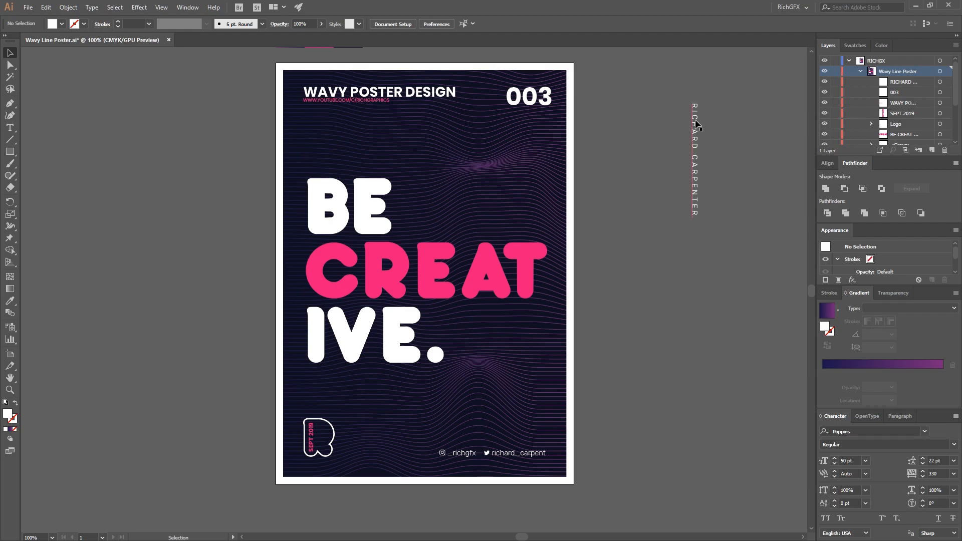
# Place the vertical name directly below the 003 and scale it down to about 11 pt
pyautogui.moveTo(550, 131); pyautogui.dragTo(640, 185)
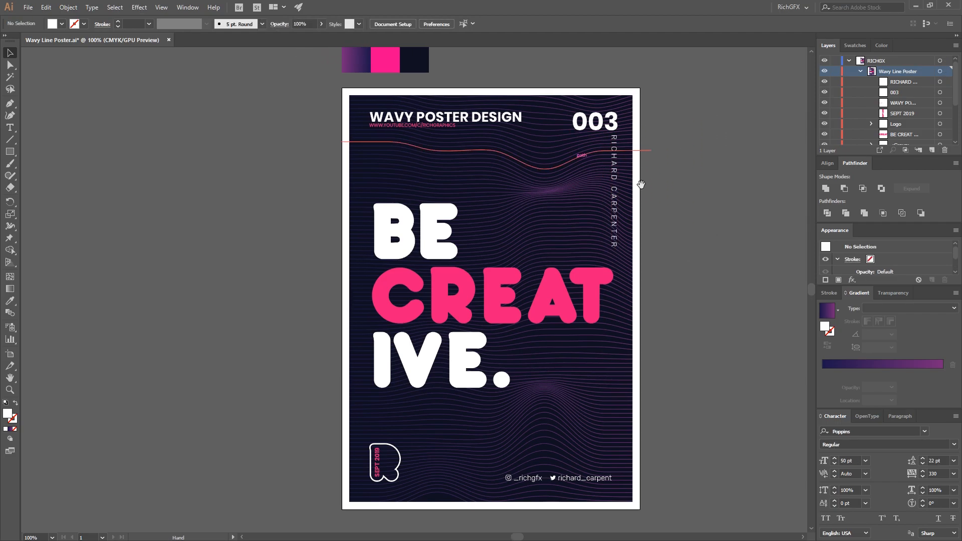
pyautogui.click(615, 244)
pyautogui.moveTo(610, 249); pyautogui.dragTo(611, 231)
pyautogui.click(714, 221)
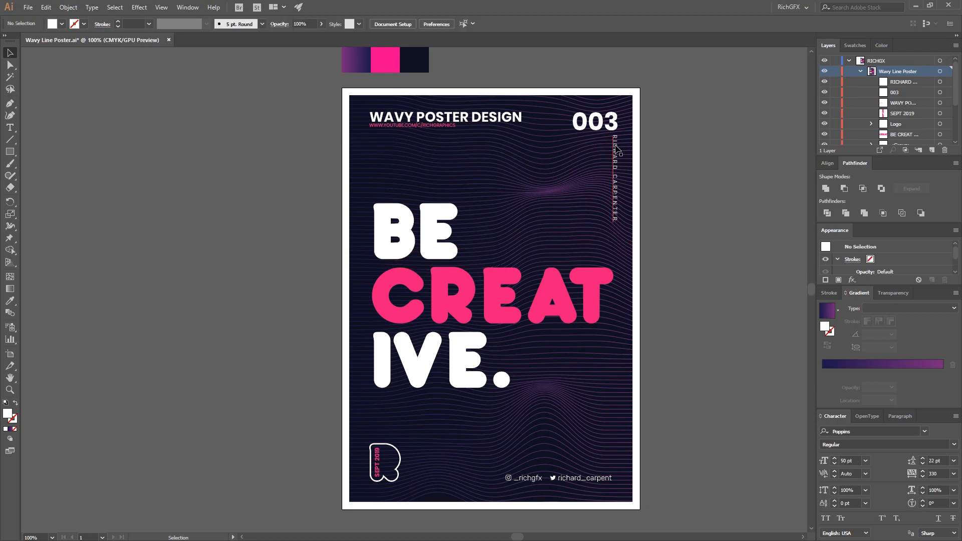
# Align the right edges of the vertical name and the 003 number
pyautogui.click(617, 149)
pyautogui.keyDown('shift'); pyautogui.click(620, 126); pyautogui.keyUp('shift')
pyautogui.click(614, 23)
pyautogui.click(715, 212)
pyautogui.scroll(2, 623, 127)
pyautogui.scroll(-2, 623, 127)
pyautogui.click(619, 158)
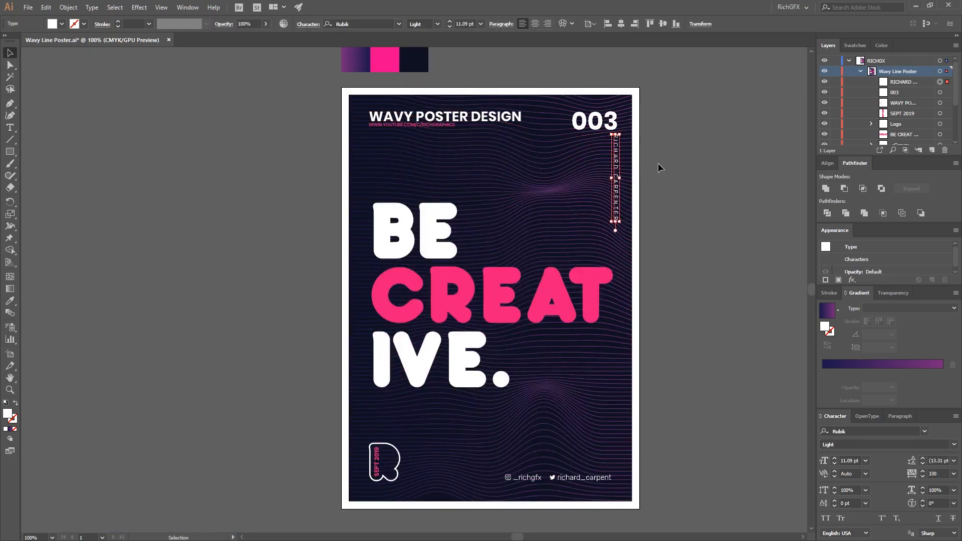
pyautogui.click(726, 194)
pyautogui.moveTo(719, 194); pyautogui.dragTo(726, 186)
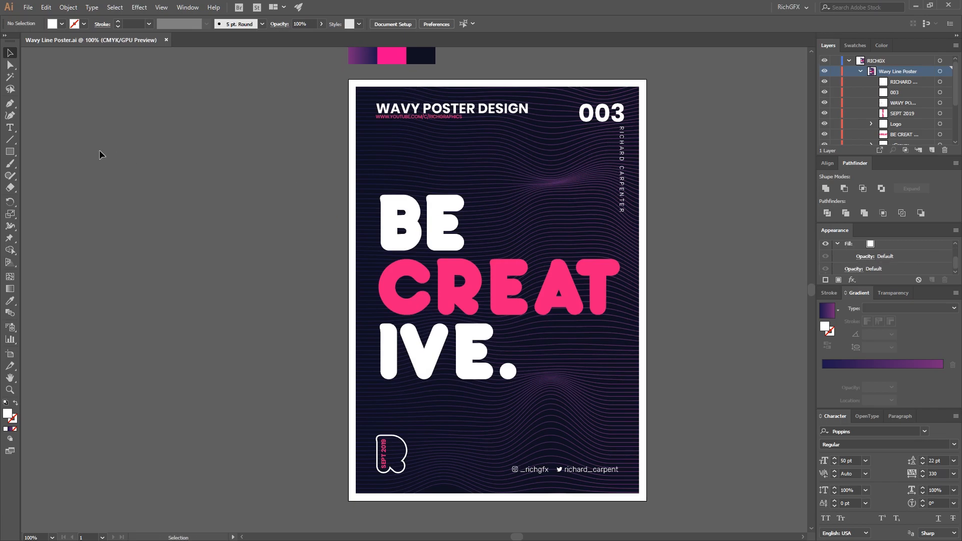
# Draw a white rectangle about 30 by 93 pt beside the artboard and add a copy rotated 90 degrees
pyautogui.moveTo(10, 151); pyautogui.dragTo(50, 157)
pyautogui.click(50, 157)
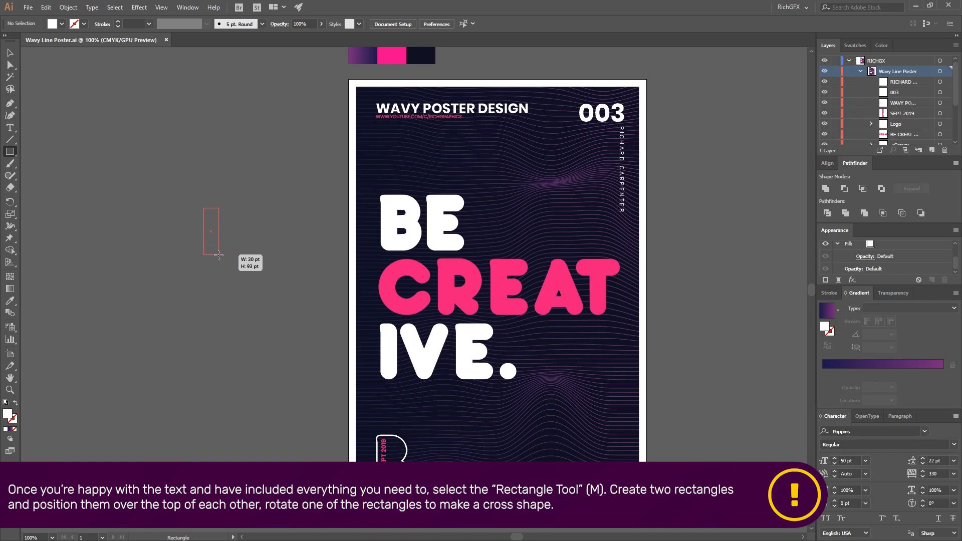
pyautogui.moveTo(218, 254); pyautogui.dragTo(218, 255)
pyautogui.moveTo(214, 219); pyautogui.dragTo(251, 240)
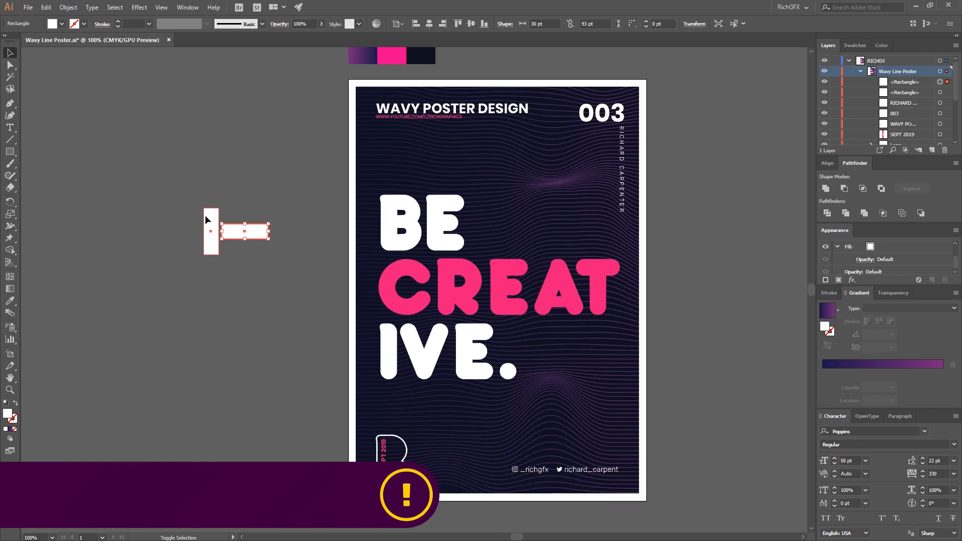
# Centre the two rectangles on each other horizontally and vertically to form a cross
pyautogui.moveTo(195, 263); pyautogui.dragTo(332, 140)
pyautogui.click(429, 23)
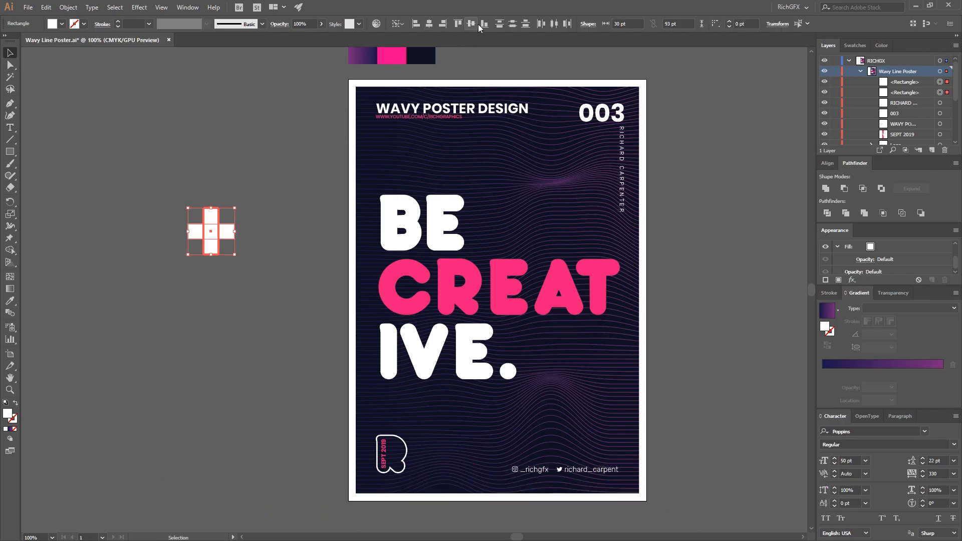
pyautogui.click(202, 180)
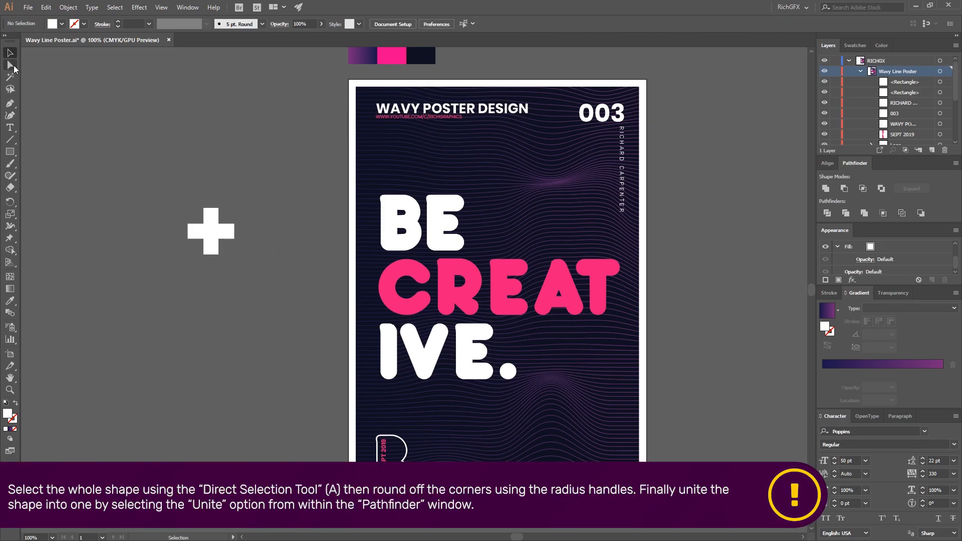
# Fully round the outer corners of the cross and unite both rectangles into one shape
pyautogui.click(243, 260)
pyautogui.moveTo(119, 136); pyautogui.dragTo(258, 291)
pyautogui.click(826, 188)
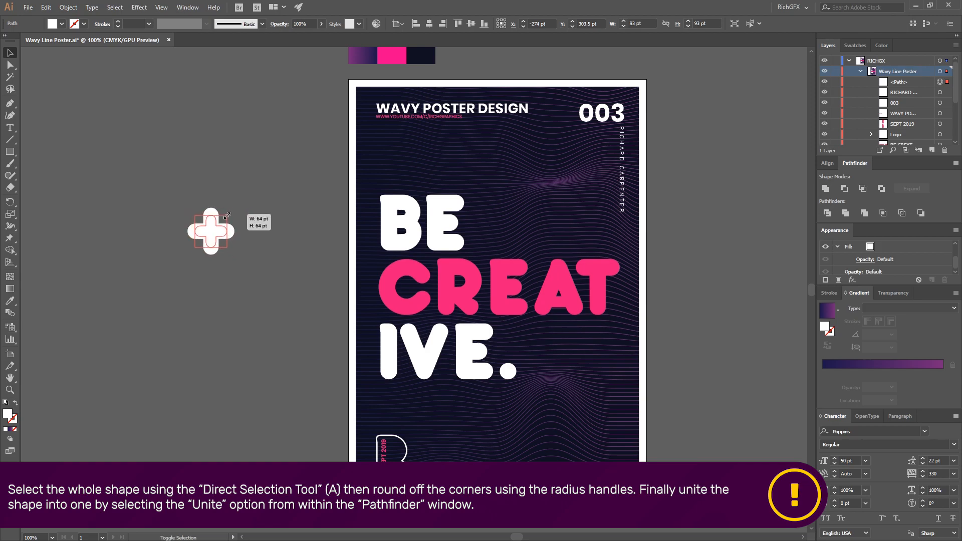
# Scale the rounded cross down and position it on the poster just above the word BE
pyautogui.click(254, 242)
pyautogui.moveTo(211, 231); pyautogui.dragTo(392, 165)
pyautogui.hotkey('ctrl', 'shift', 'a')
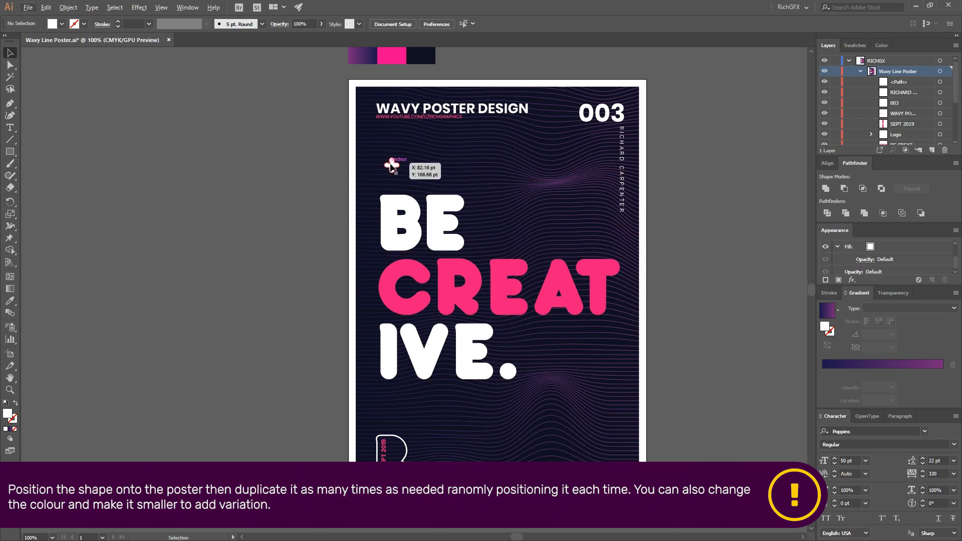
pyautogui.click(391, 165)
pyautogui.scroll(2, 390, 165)
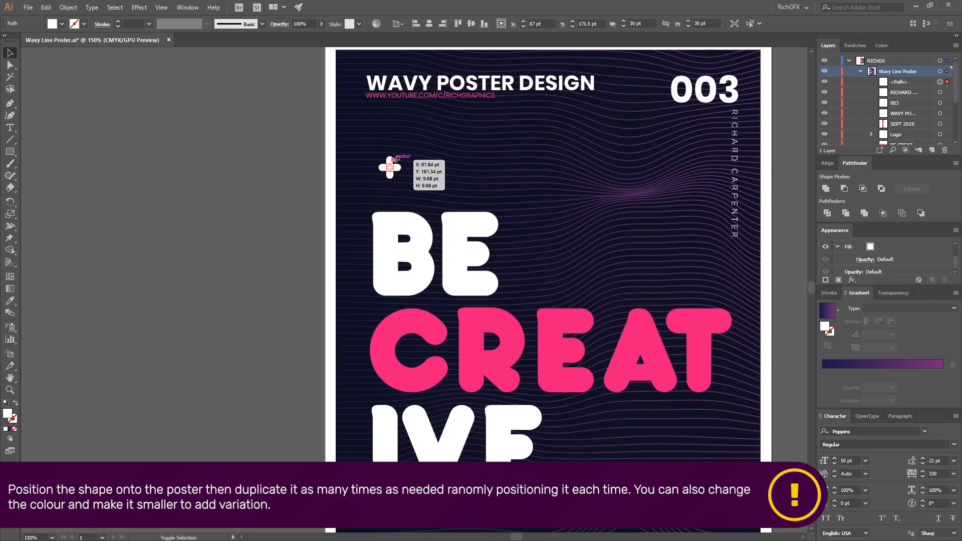
pyautogui.click(311, 220)
# Duplicate the white cross and spread the copies over the poster around the BE CREATIVE heading
pyautogui.moveTo(617, 227); pyautogui.dragTo(475, 149)
pyautogui.moveTo(255, 89); pyautogui.dragTo(215, 318)
pyautogui.moveTo(382, 202); pyautogui.dragTo(685, 215)
pyautogui.scroll(2, 698, 199)
pyautogui.click(681, 319)
pyautogui.scroll(-2, 681, 321)
# Scatter much smaller white copies of the cross between the larger ones around the heading
pyautogui.moveTo(682, 325); pyautogui.dragTo(710, 224)
pyautogui.hotkey('ctrl', 'shift', 'a')
pyautogui.moveTo(707, 174); pyautogui.dragTo(465, 162)
pyautogui.moveTo(289, 384); pyautogui.dragTo(498, 341)
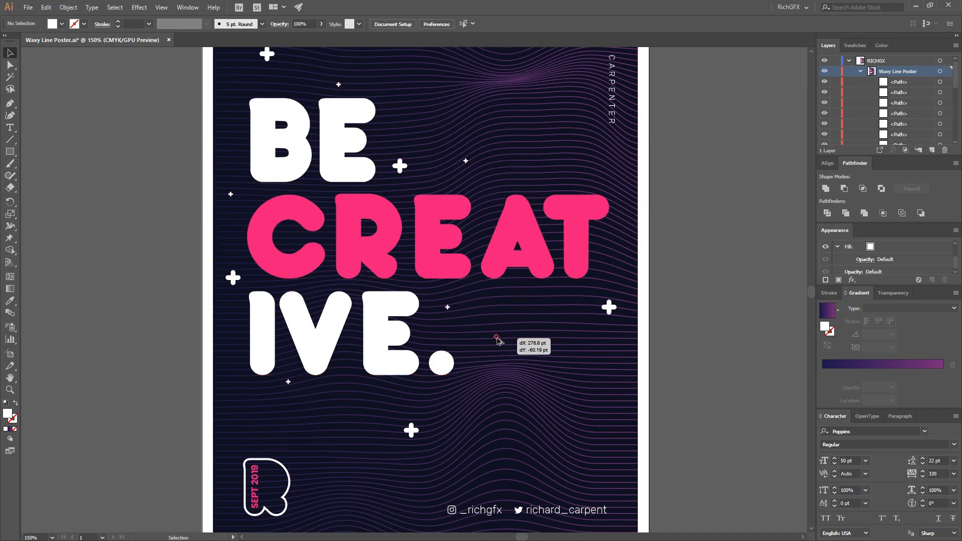
pyautogui.click(707, 244)
# Add small pink copies of the cross at scattered spots around the heading for variation
pyautogui.moveTo(707, 245); pyautogui.dragTo(234, 81)
pyautogui.moveTo(234, 81); pyautogui.dragTo(486, 189)
pyautogui.click(193, 417)
pyautogui.click(765, 174)
pyautogui.click(715, 182)
pyautogui.hotkey('ctrl', '1')
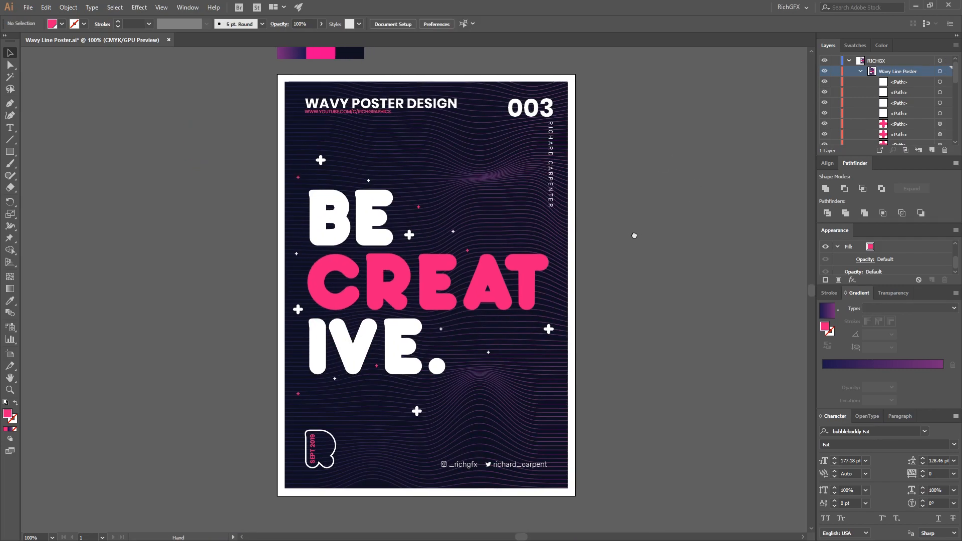
pyautogui.moveTo(639, 236); pyautogui.dragTo(651, 236)
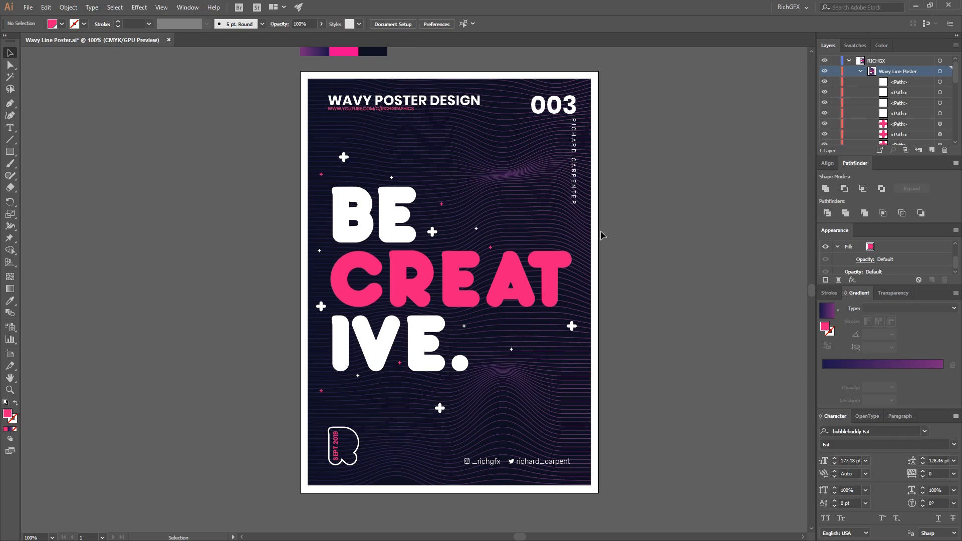